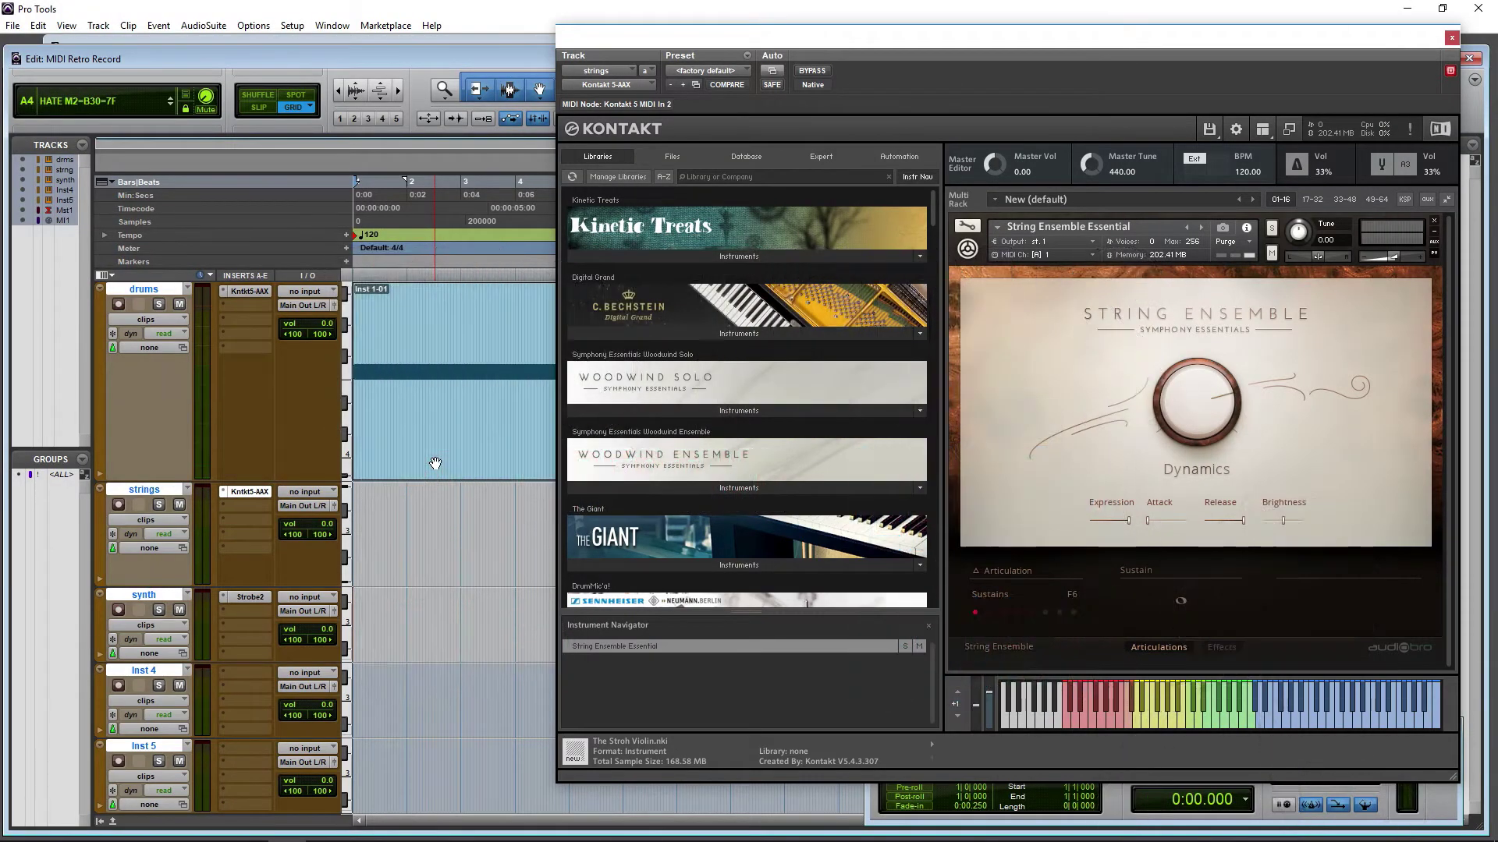
Step: With the Transport window in front, play the drum part from the top, then stop it
{"action": "left_click", "coordinate": [1093, 804]}
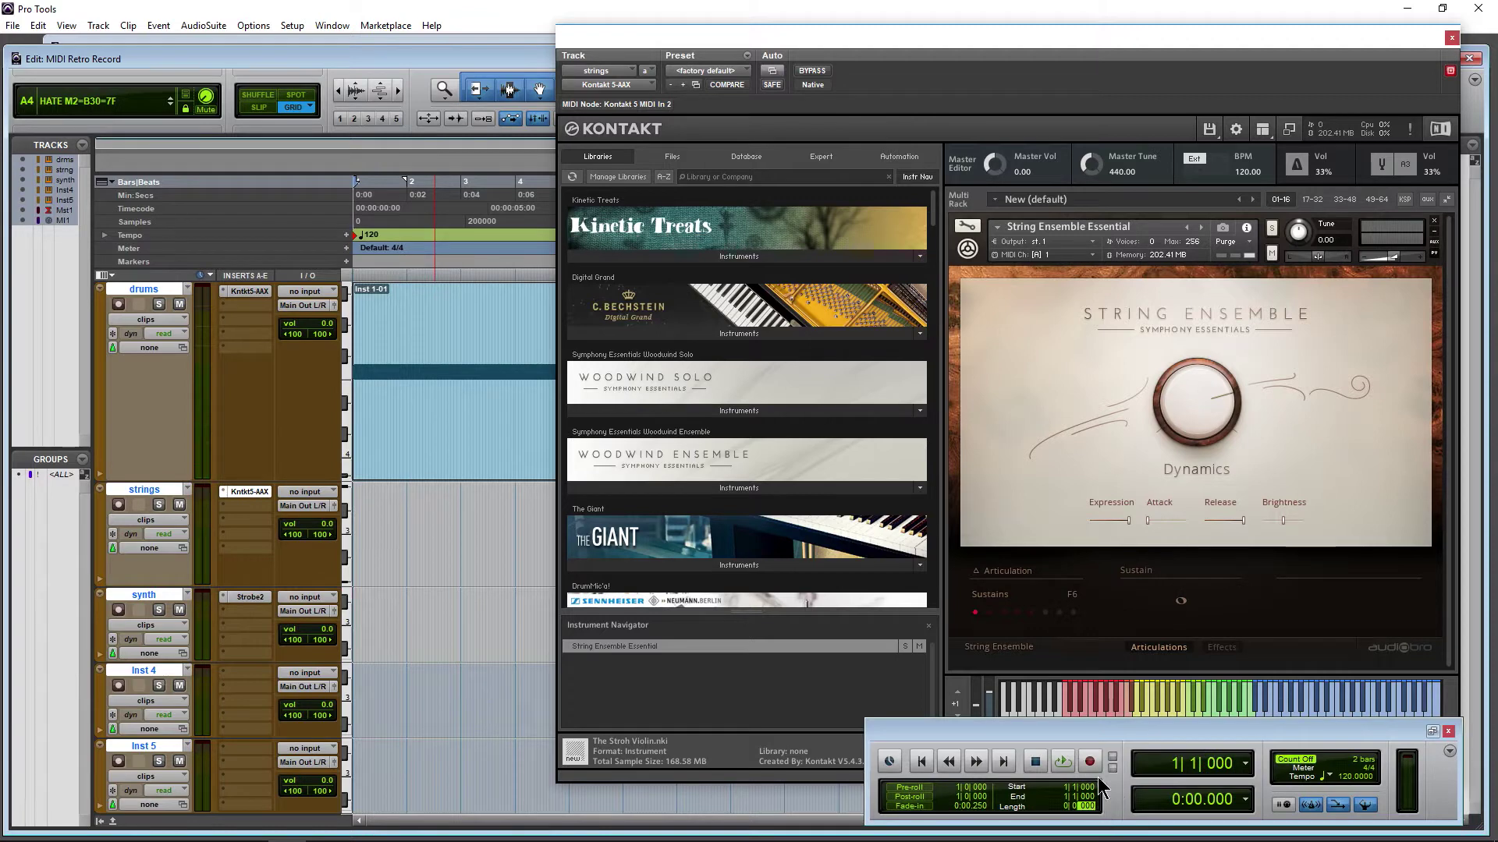
{"action": "key", "text": "space"}
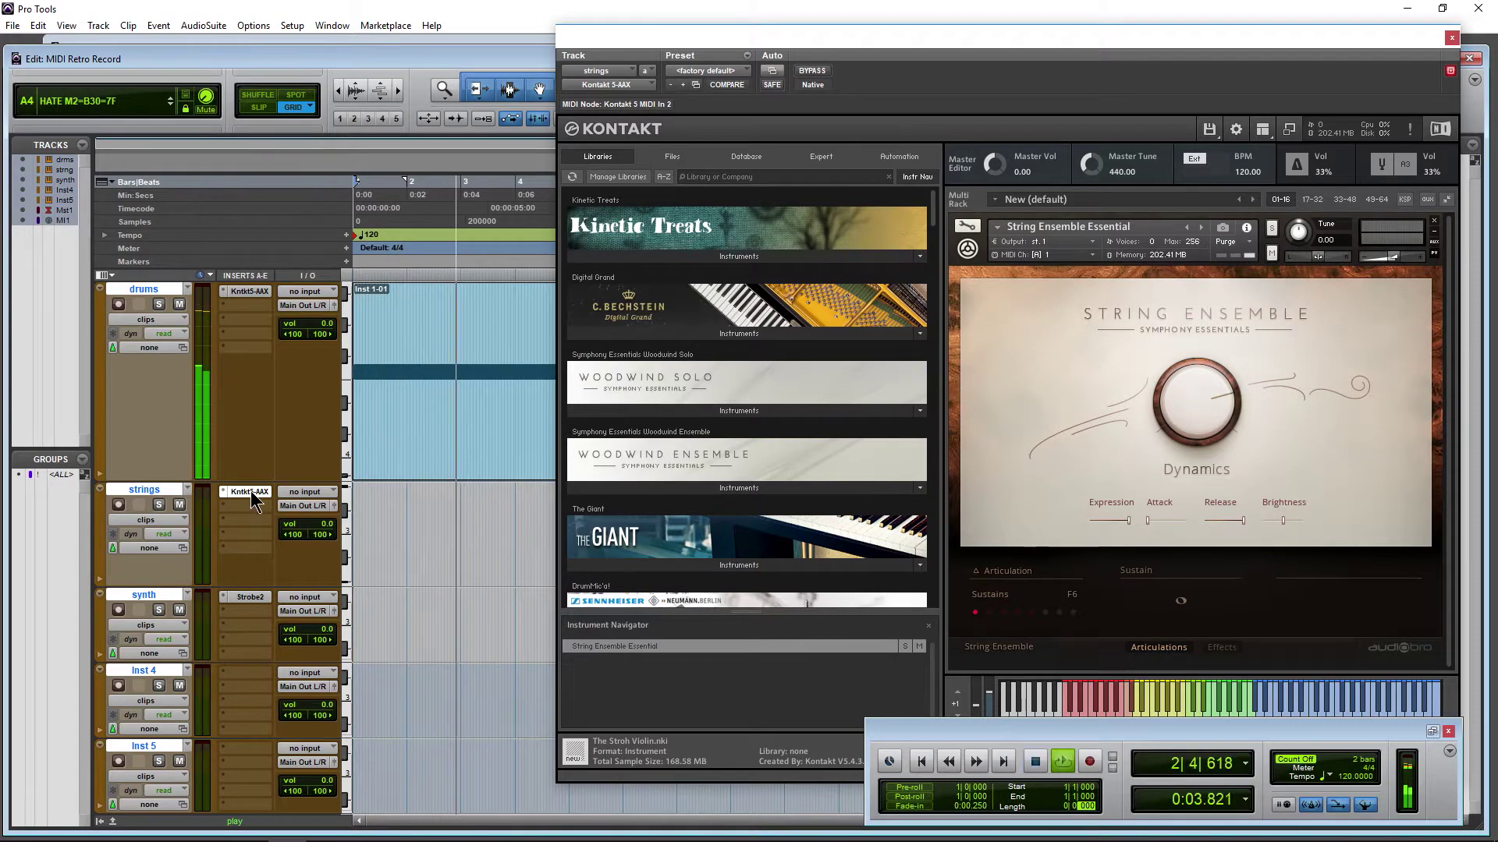
{"action": "key", "text": "space"}
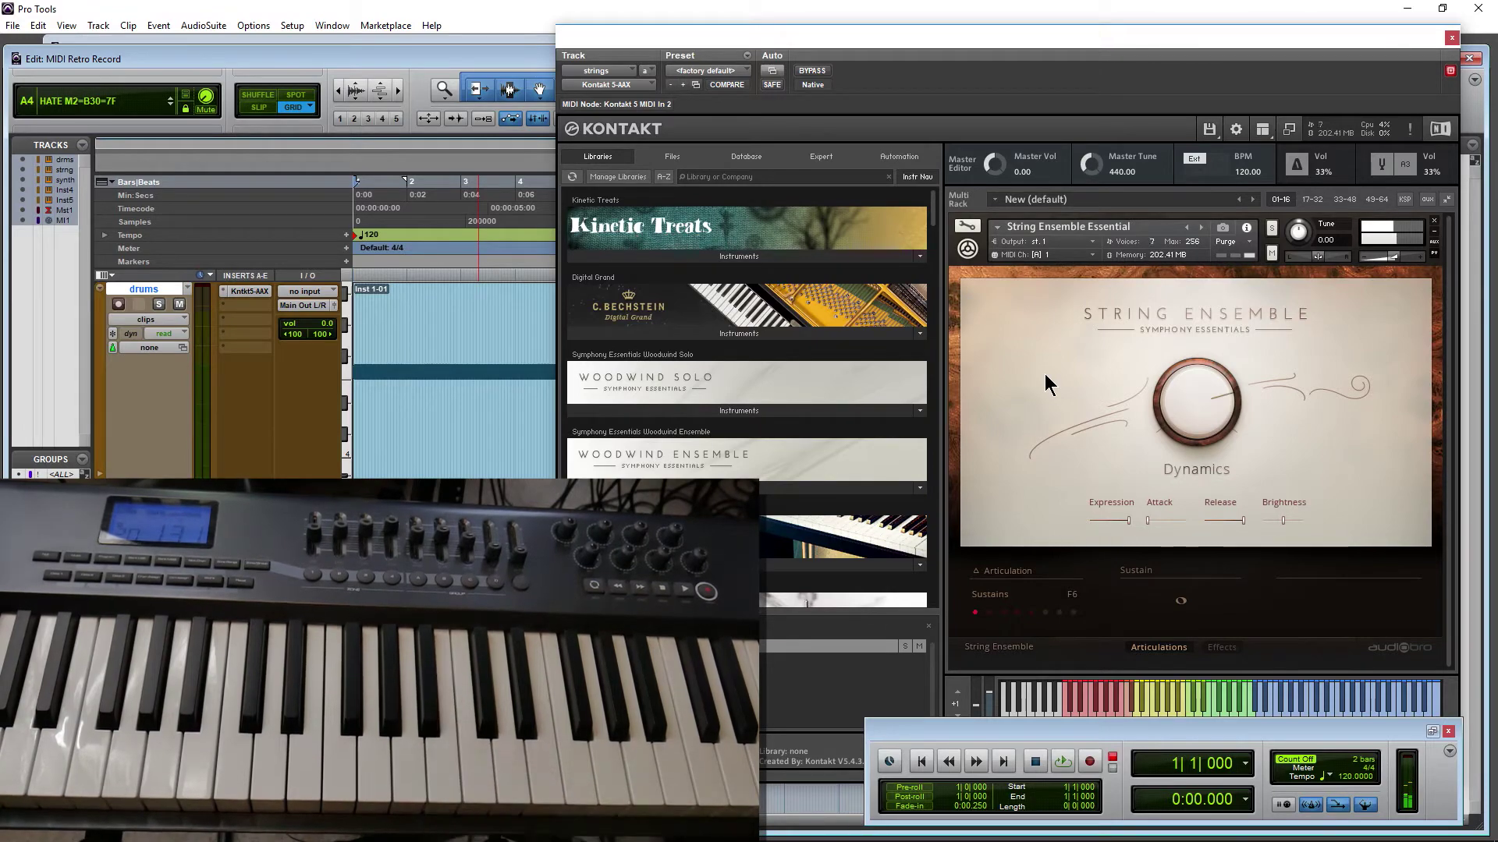
Step: Close the Kontakt window, record-arm the strings track, and play a part along with the drums
{"action": "left_click", "coordinate": [1452, 37]}
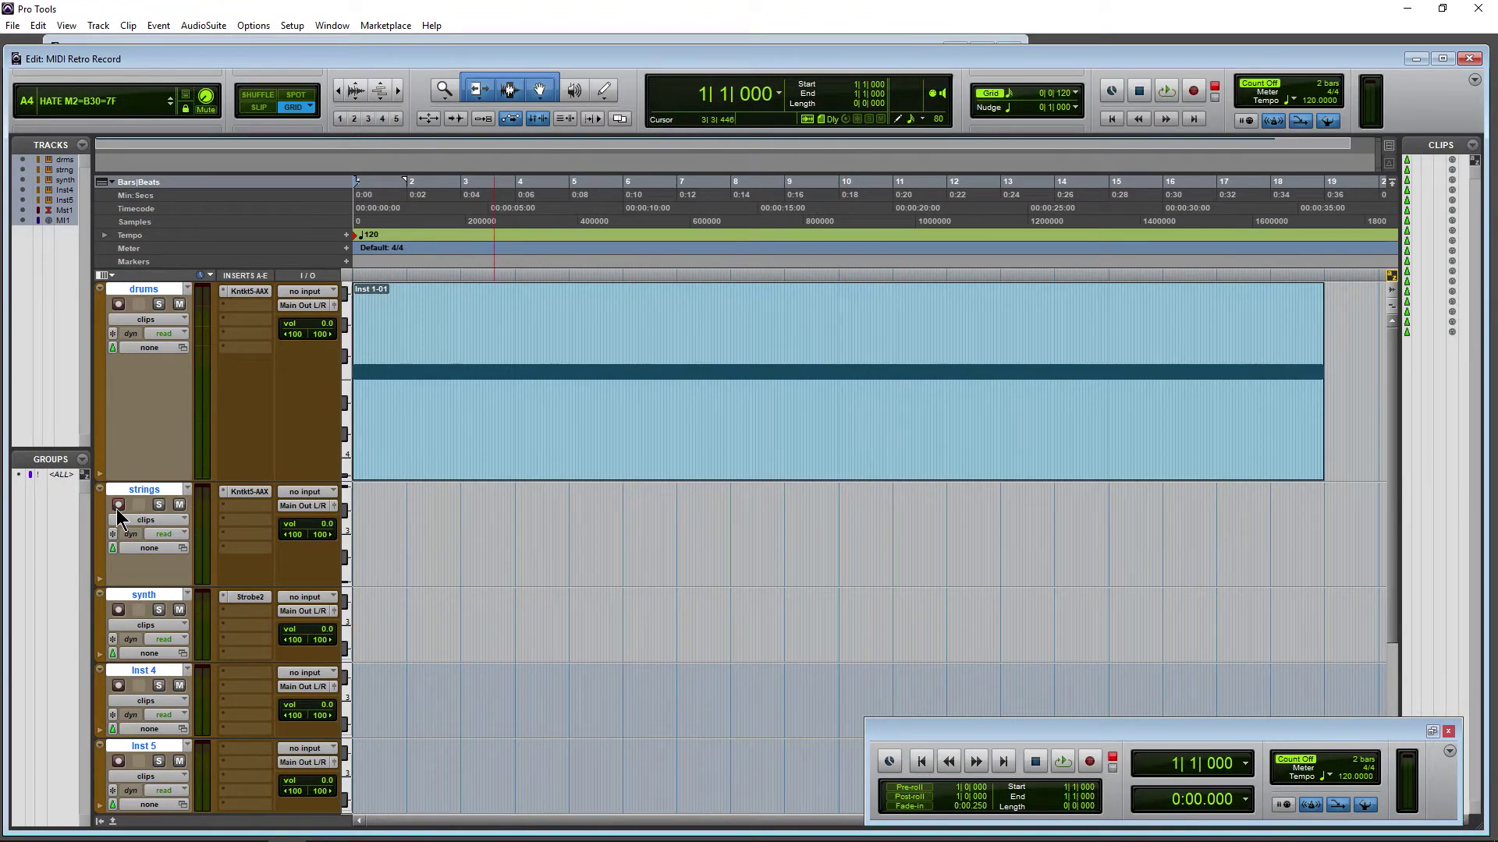
{"action": "left_click", "coordinate": [118, 506]}
{"action": "left_click", "coordinate": [1063, 761]}
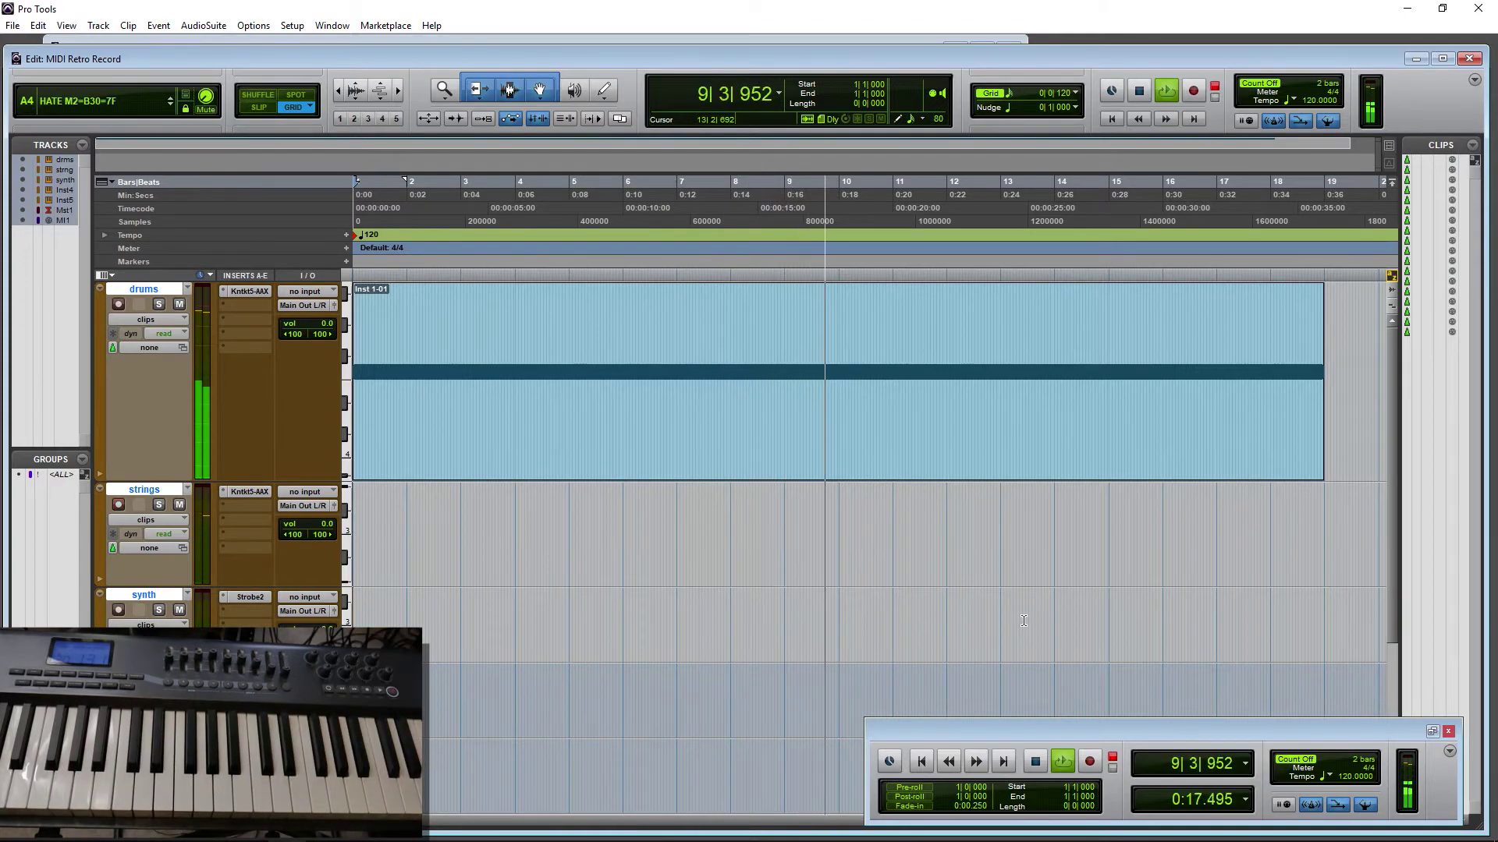
{"action": "key", "text": "space"}
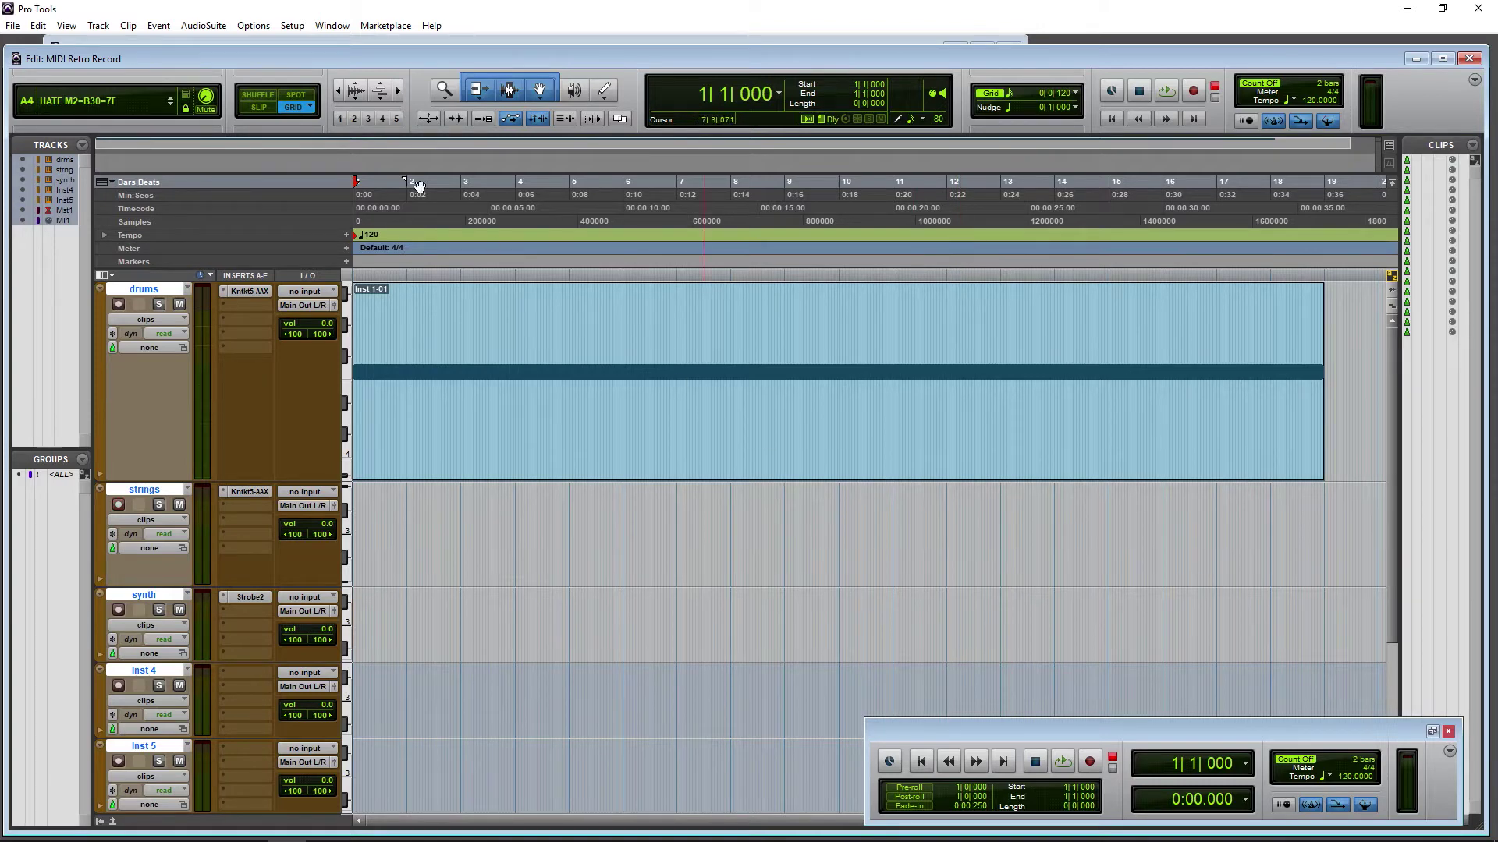
Step: Recover the played notes with Event > Retrospective Record as strings-04, then play back from bar 4
{"action": "left_click", "coordinate": [160, 26]}
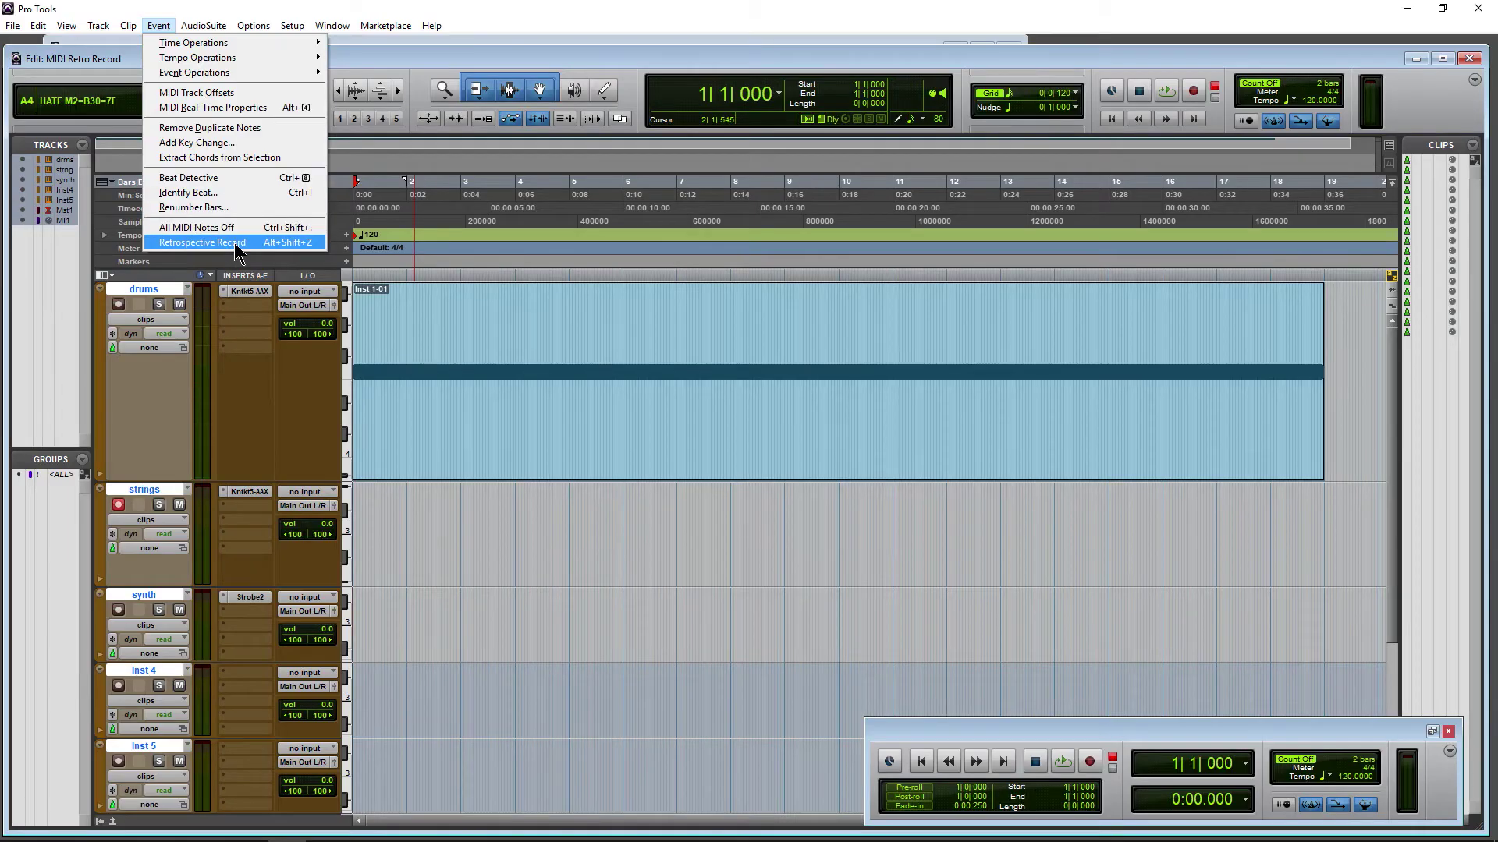
{"action": "left_click", "coordinate": [234, 243]}
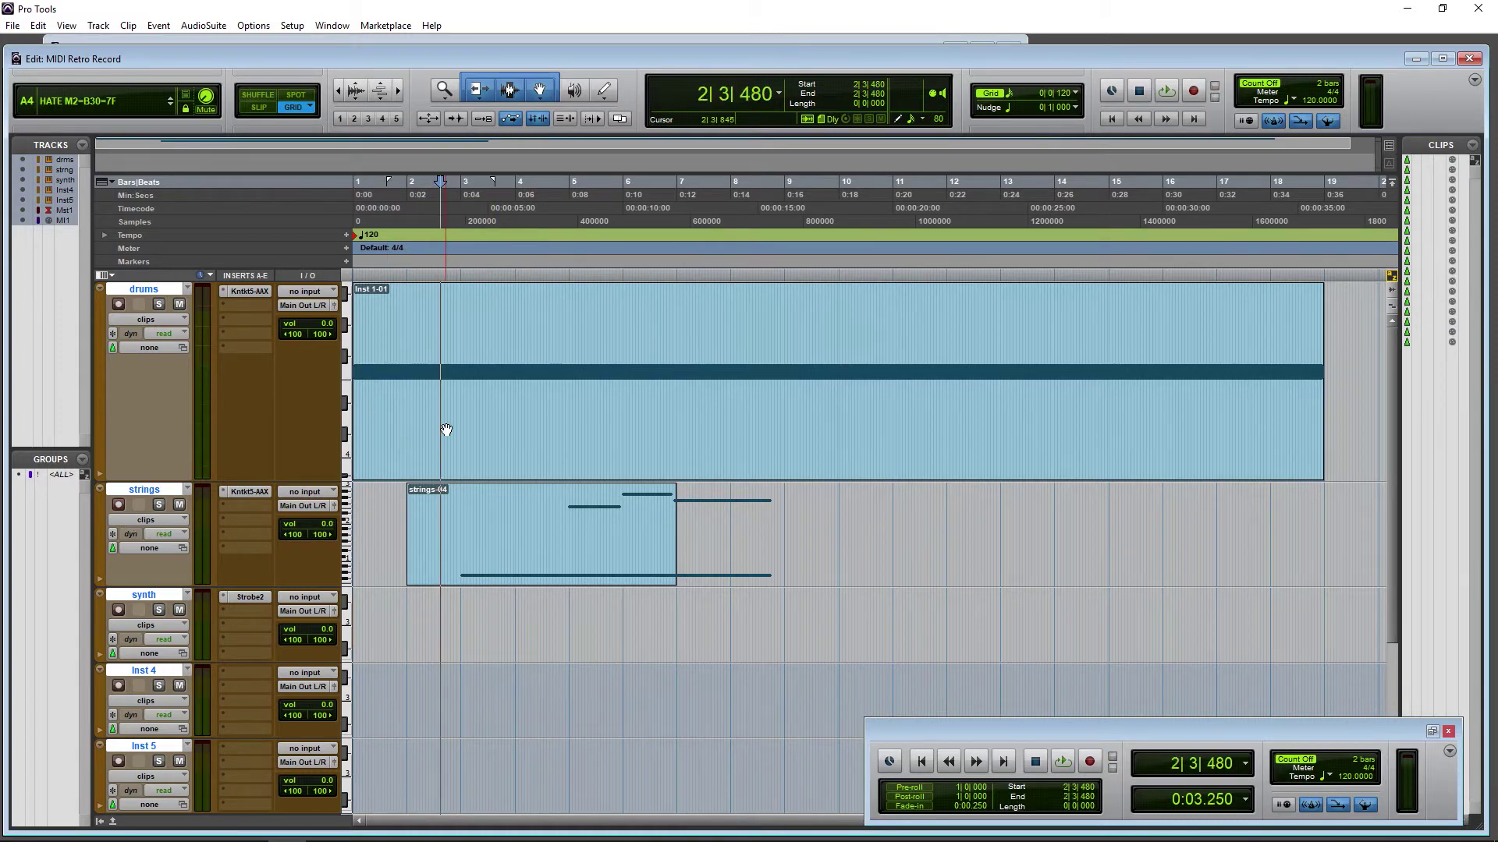
{"action": "left_click", "coordinate": [548, 319]}
{"action": "key", "text": "space"}
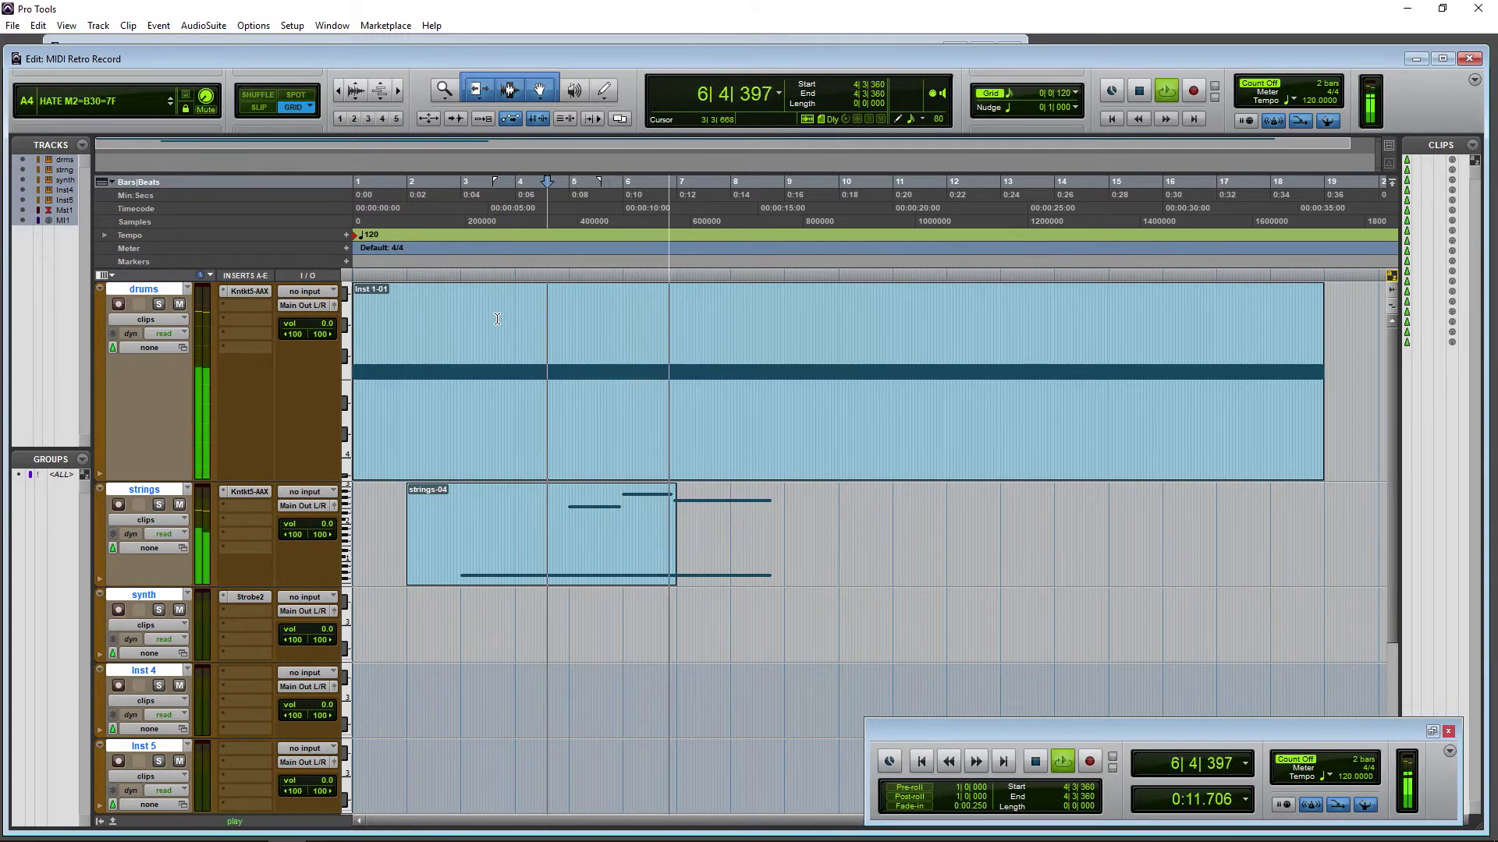
{"action": "key", "text": "space"}
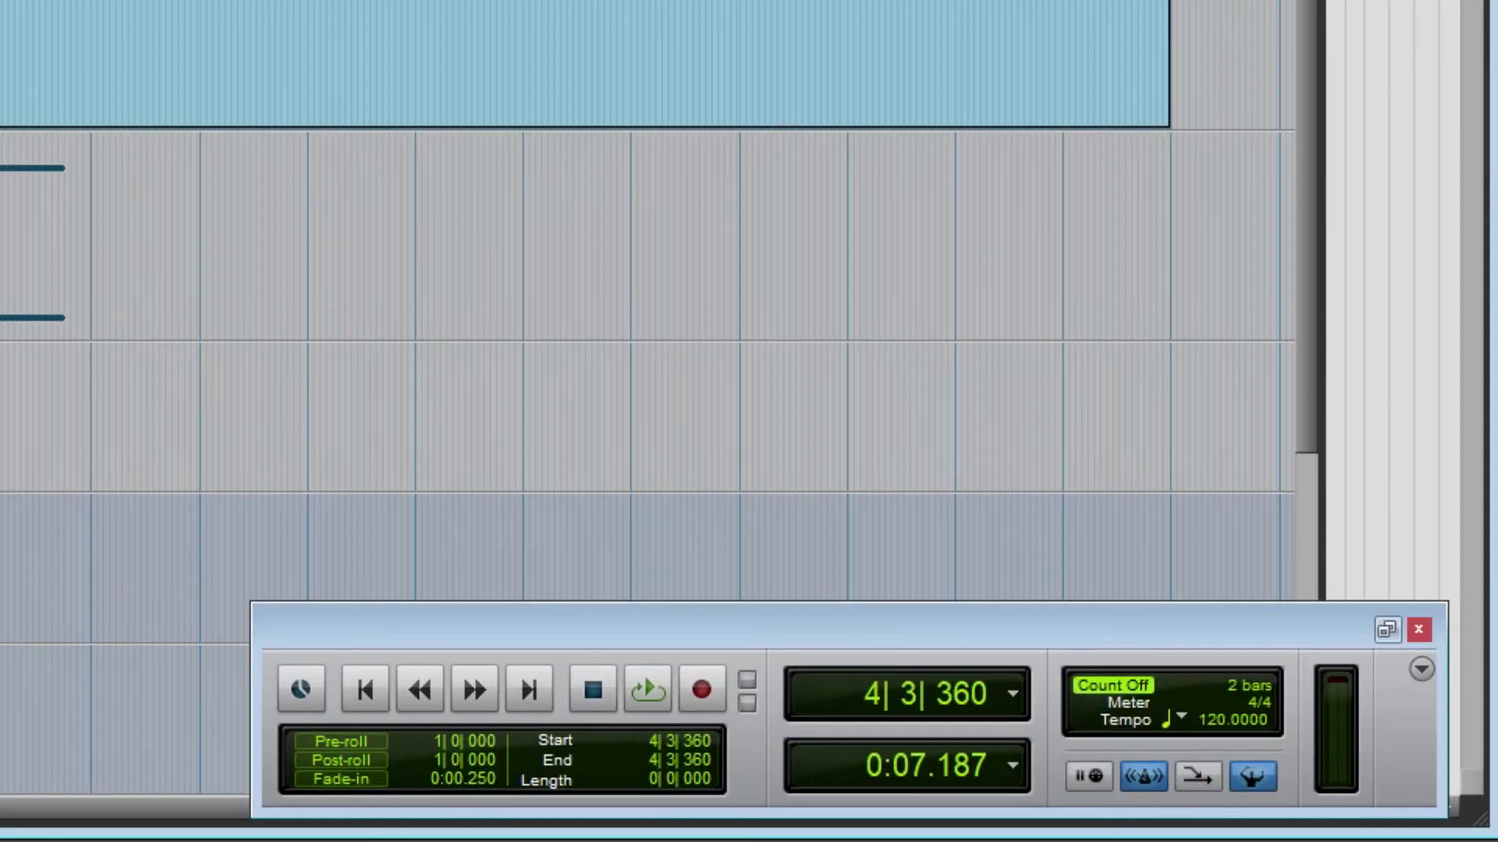
{"action": "key", "text": "Return"}
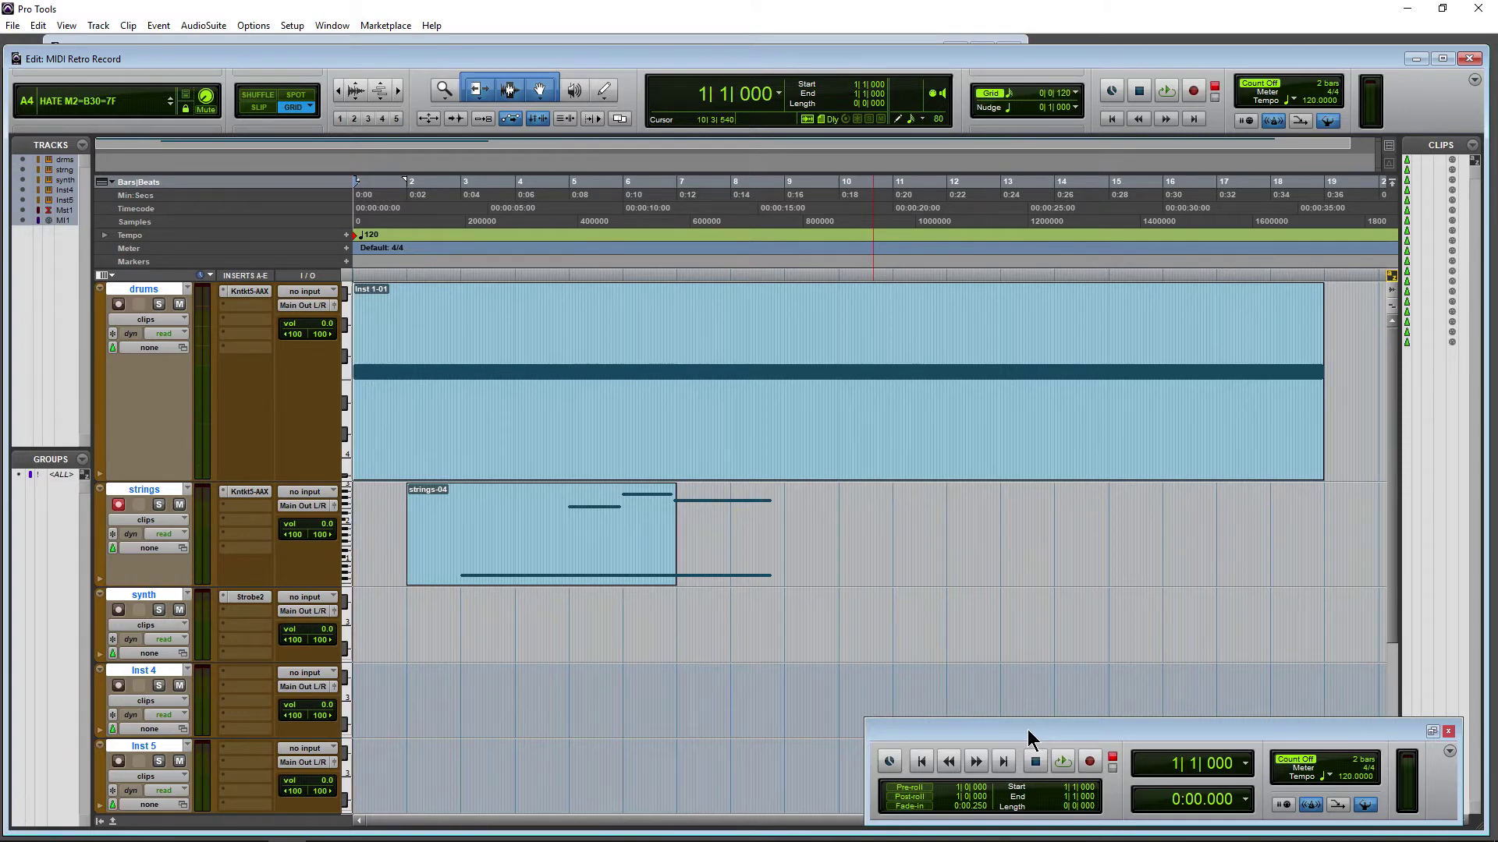
{"action": "key", "text": "space"}
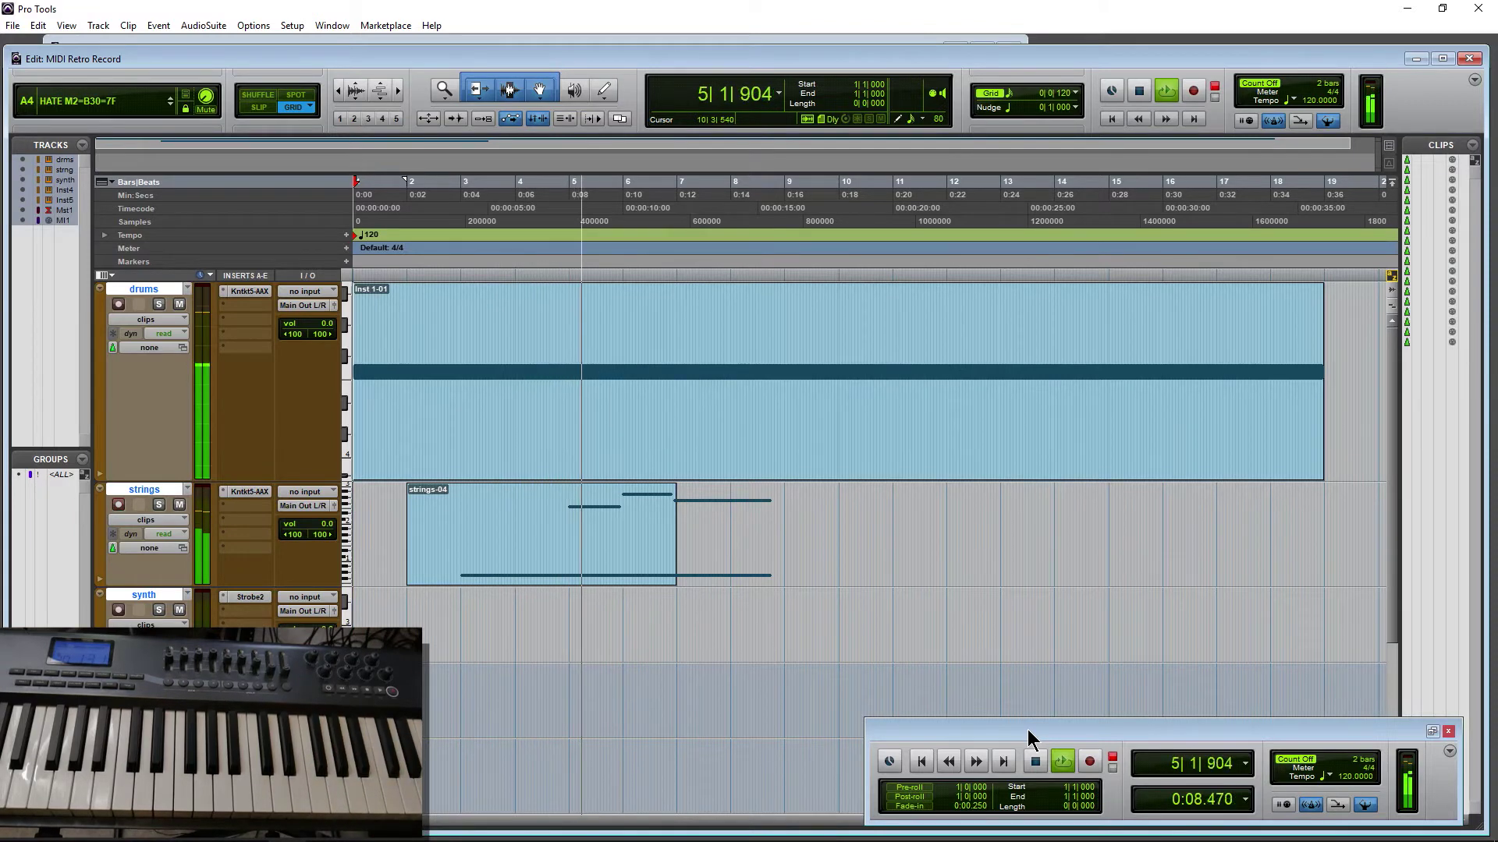
{"action": "key", "text": "space"}
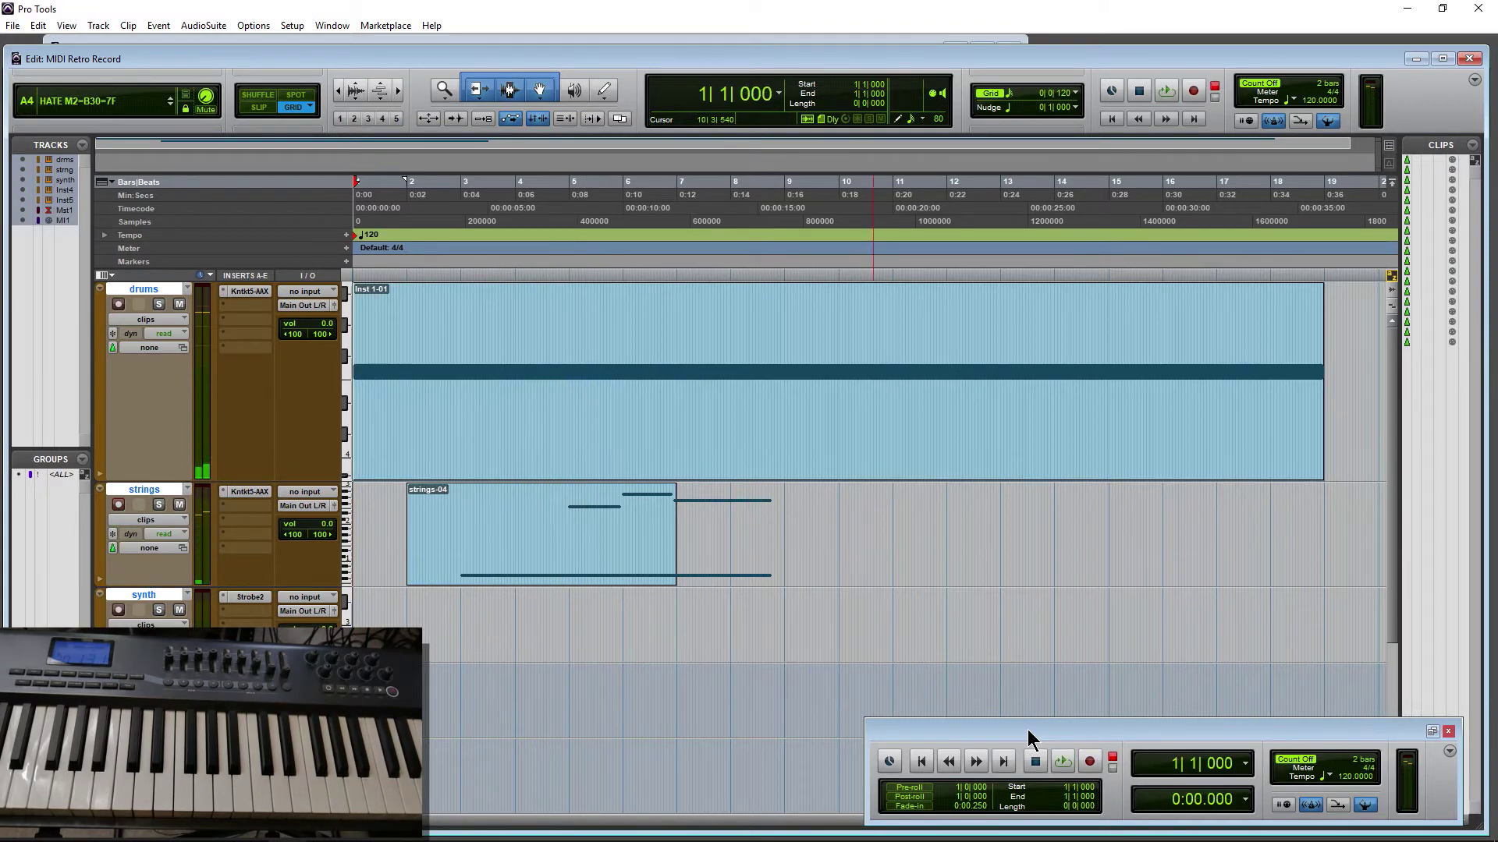
{"action": "key", "text": "ctrl+alt+shift+space"}
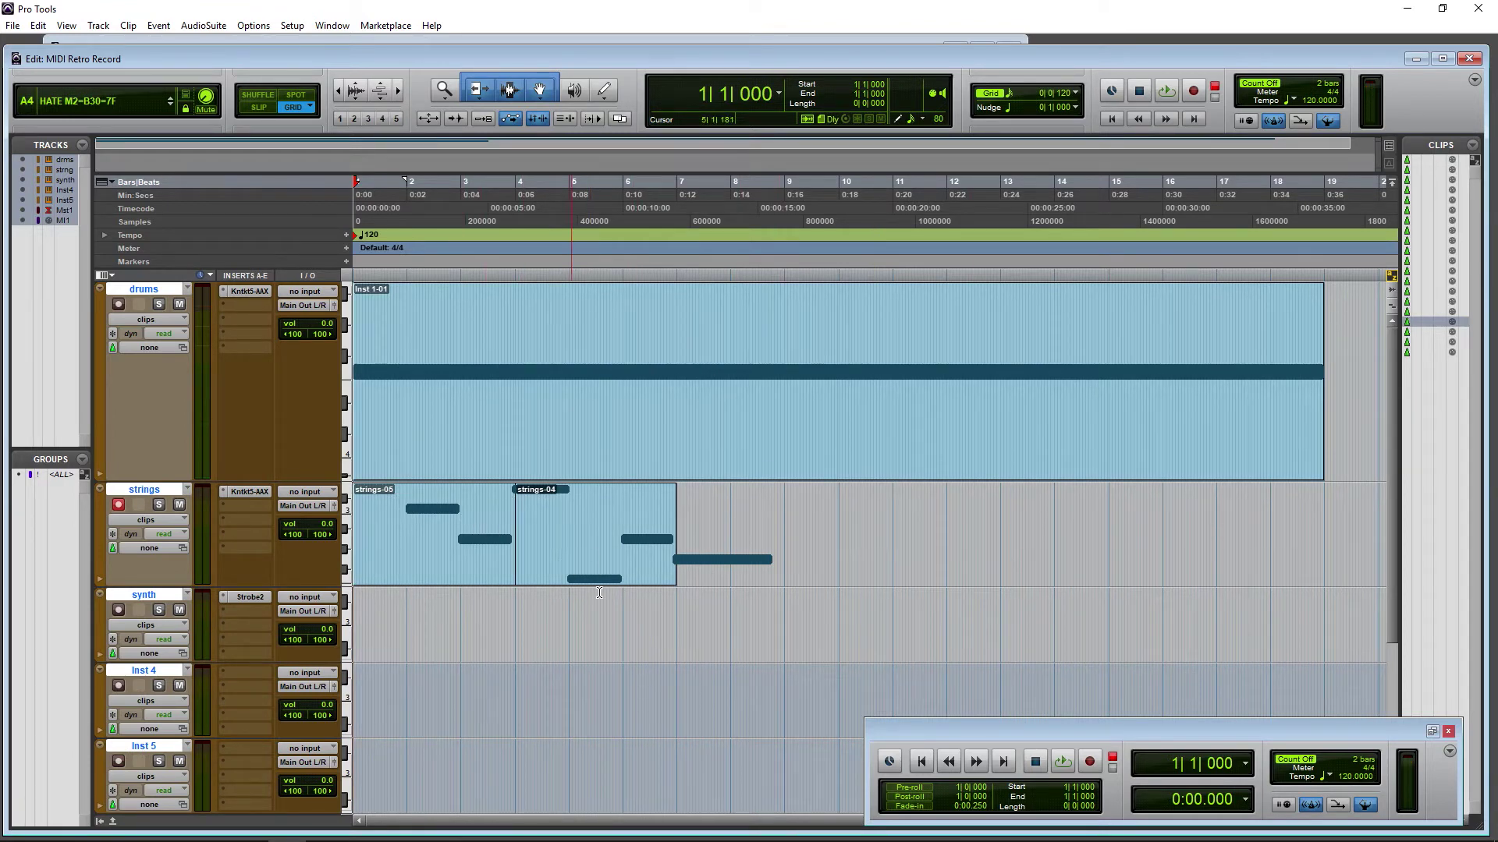
Step: Undo strings-05, enable MIDI Merge, and merge a new pass into the strings clip from bar 1
{"action": "key", "text": "ctrl+z"}
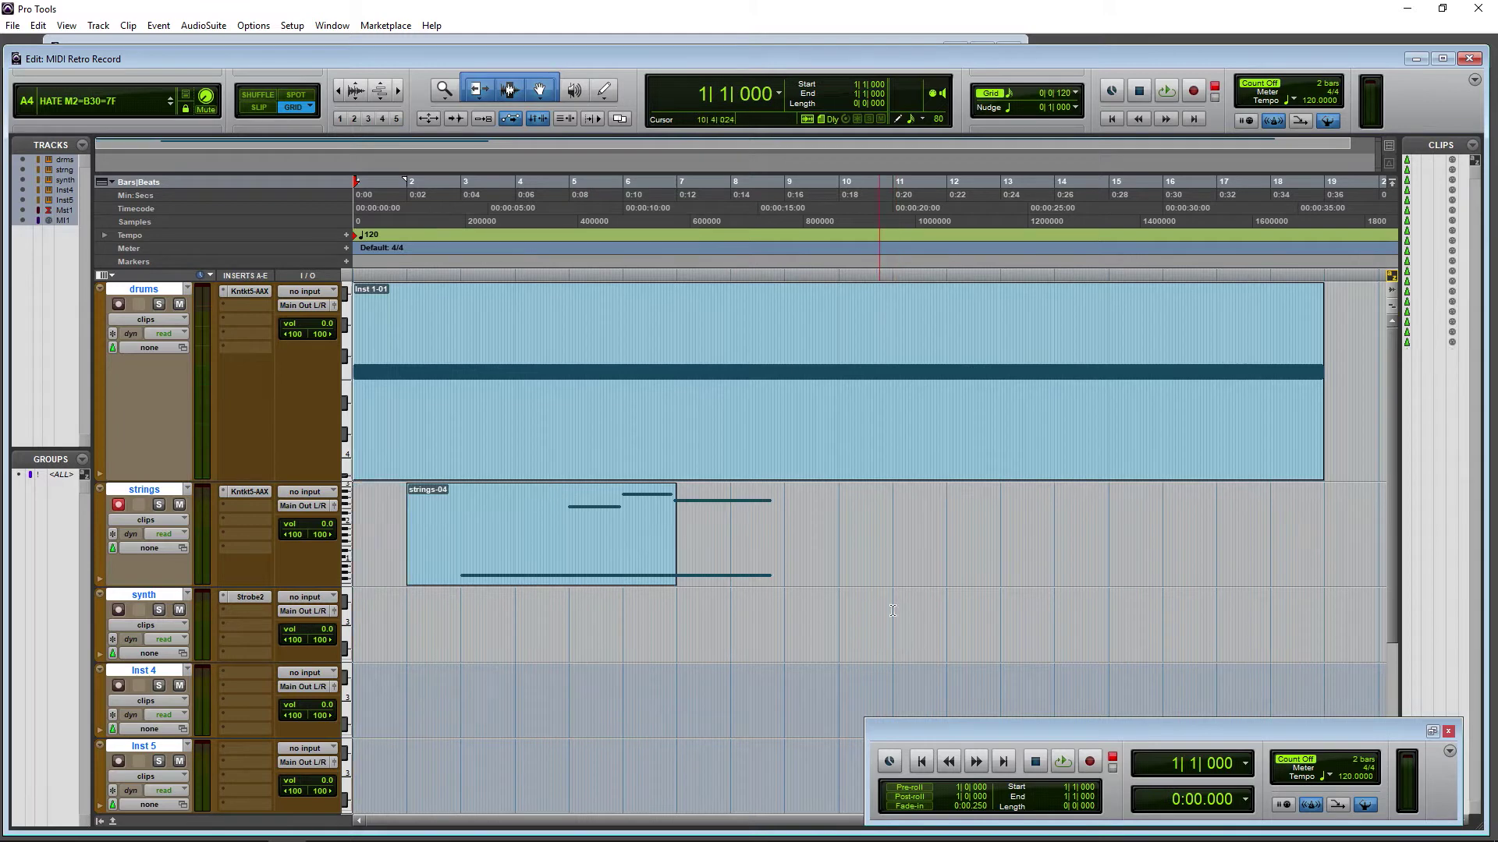
{"action": "left_click", "coordinate": [1337, 807]}
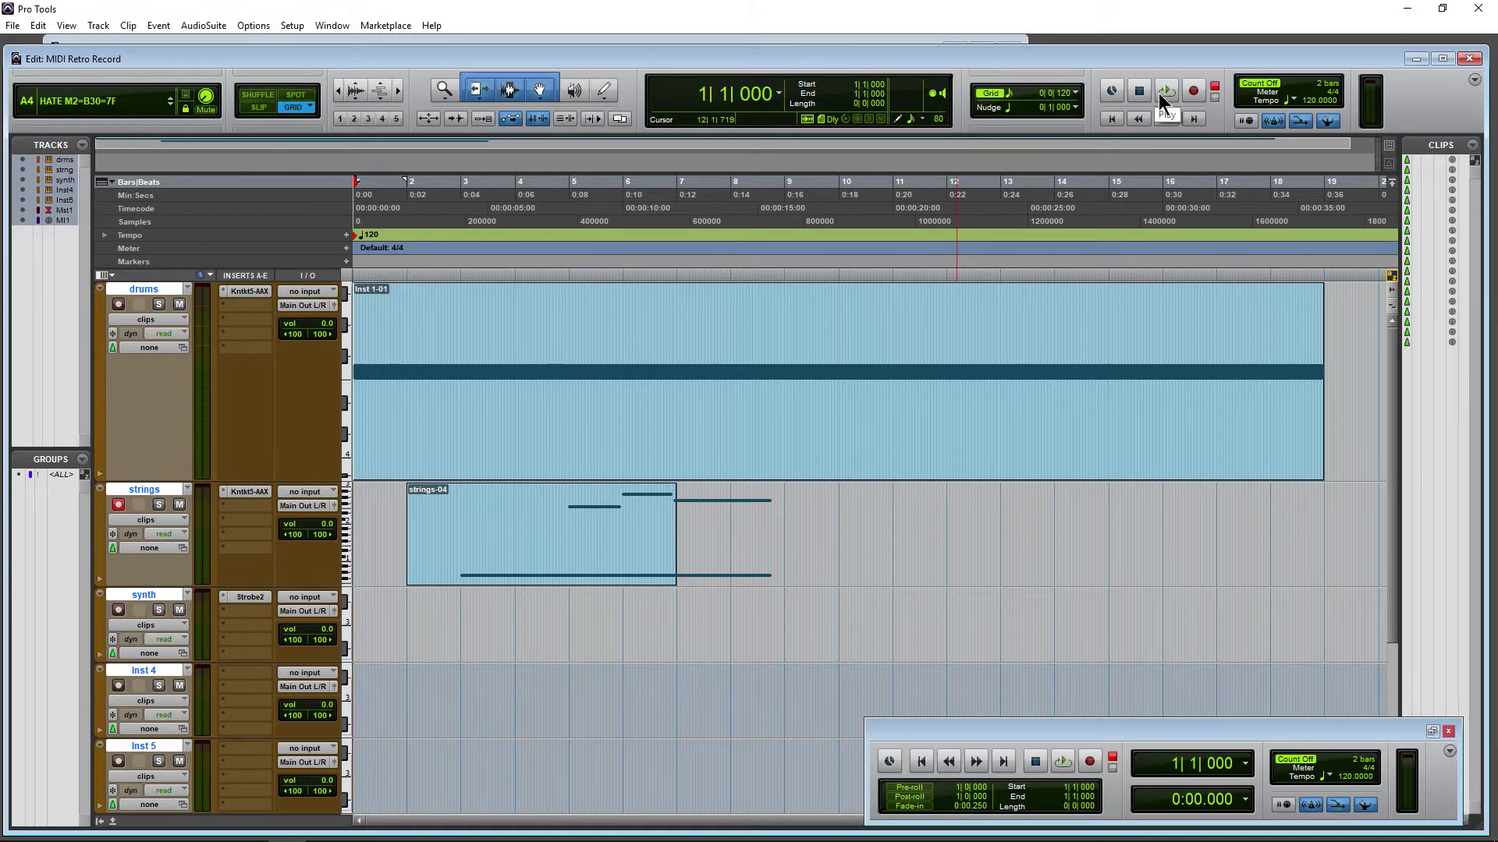
{"action": "key", "text": "space"}
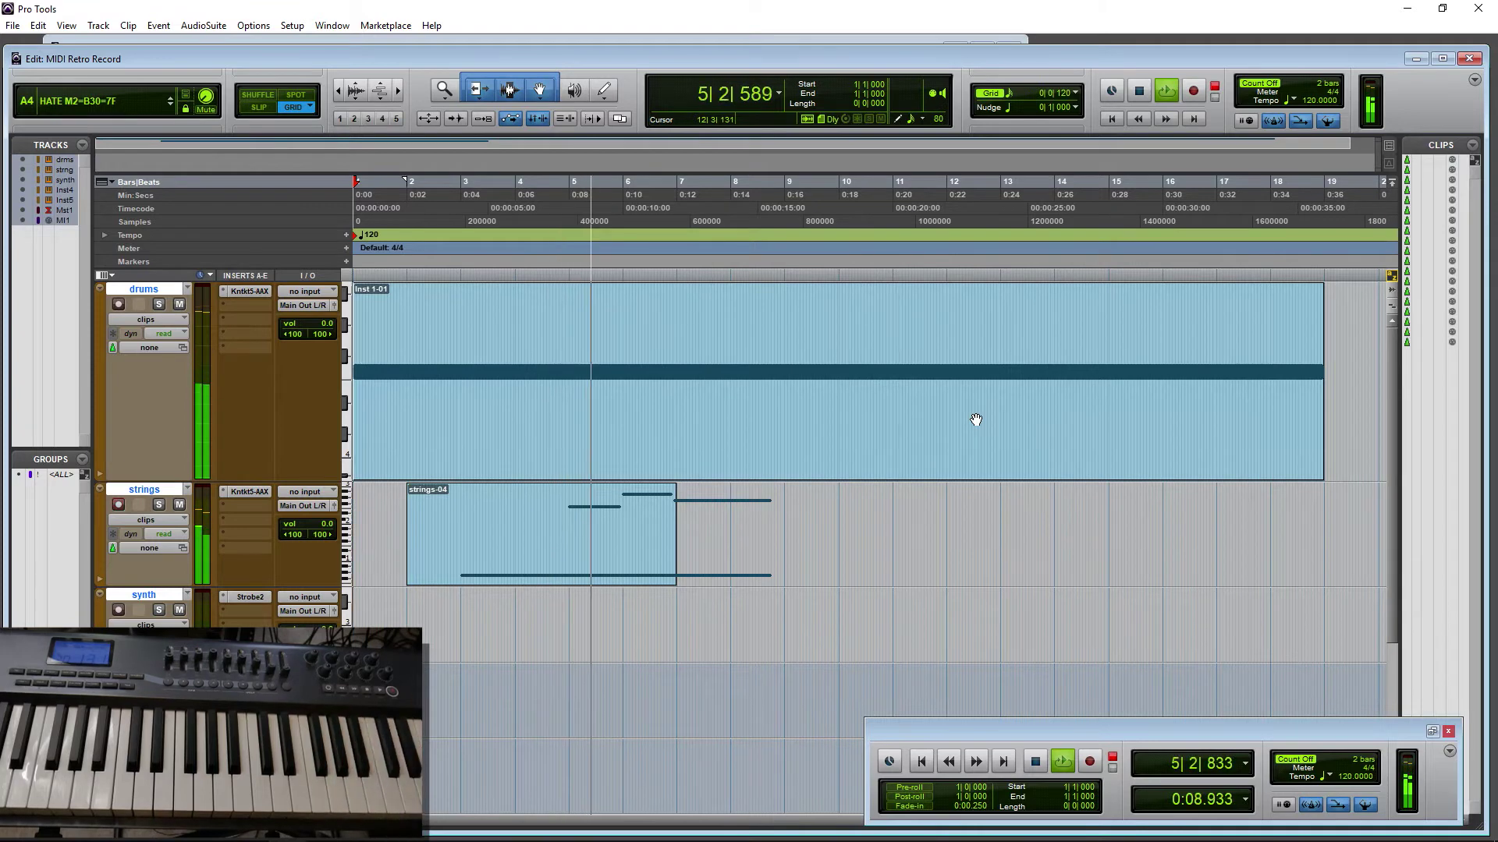
{"action": "key", "text": "space"}
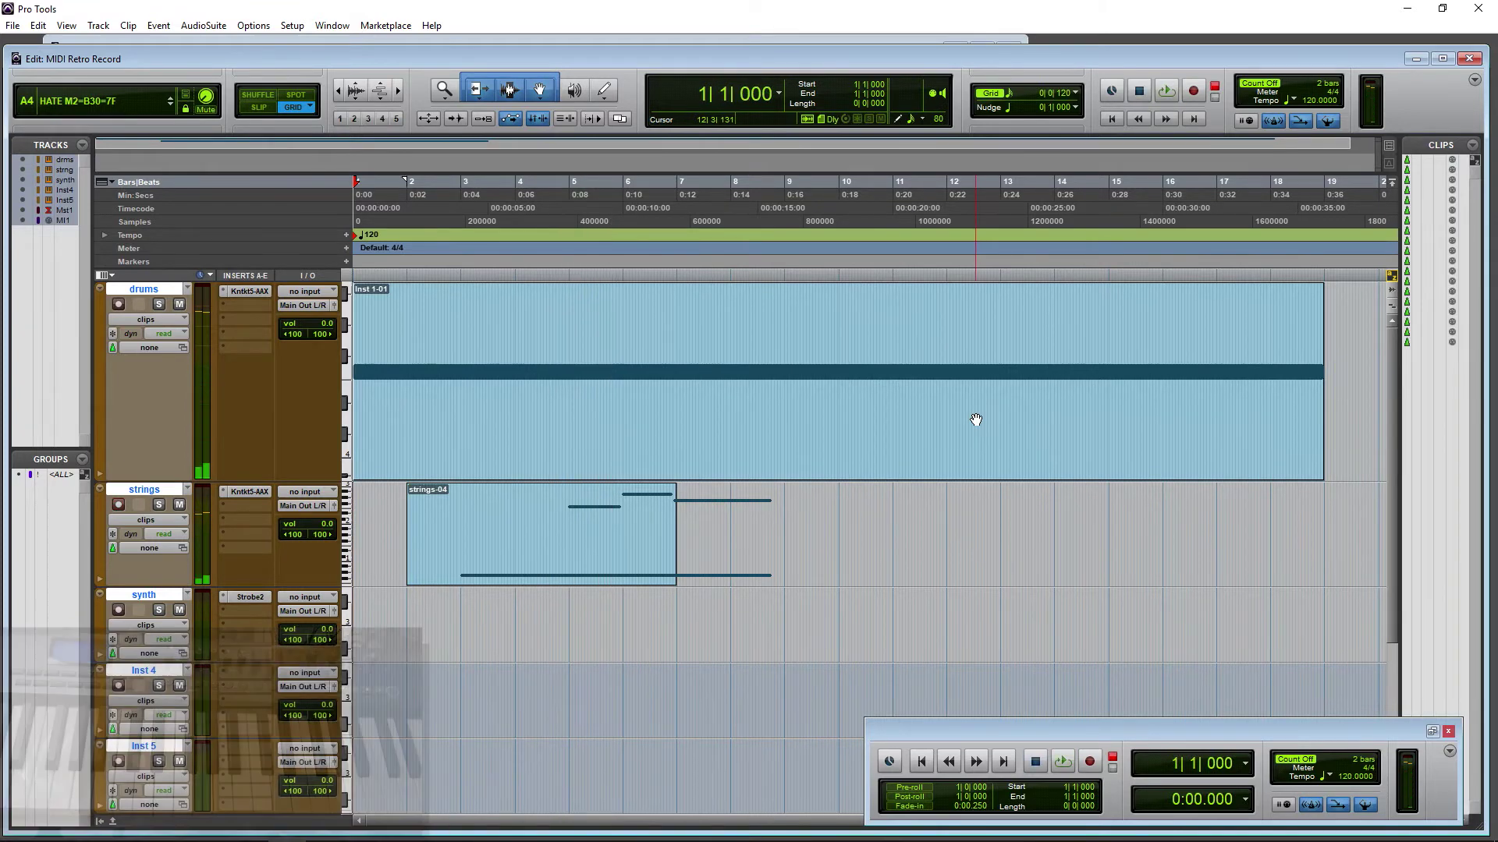
{"action": "key", "text": "shift+r"}
{"action": "key", "text": "ctrl+shift+space"}
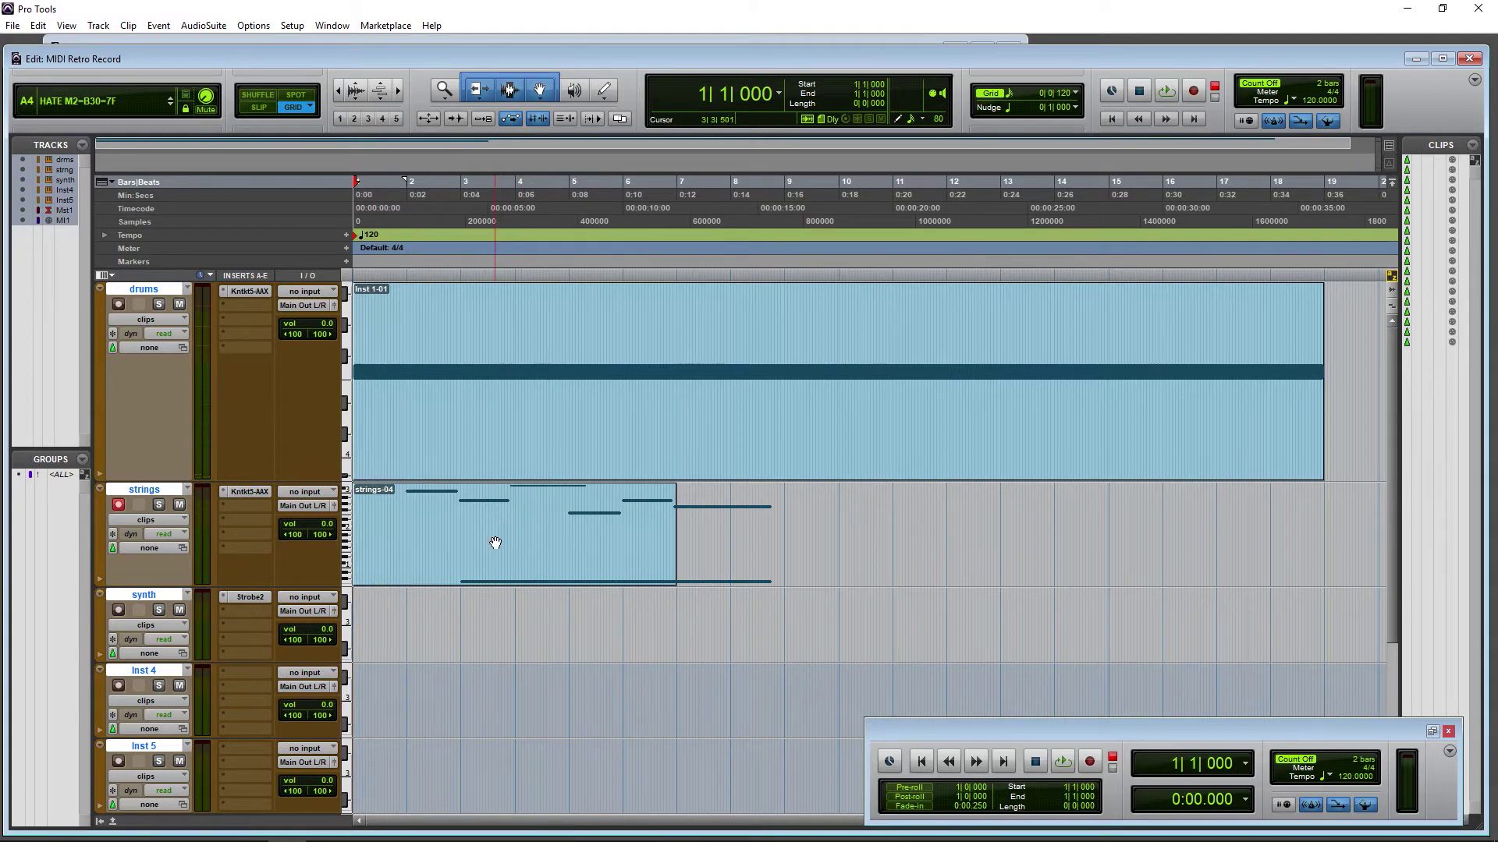
Step: Record-arm the synth track, then open and close its Strobe2 instrument window
{"action": "left_click", "coordinate": [119, 610]}
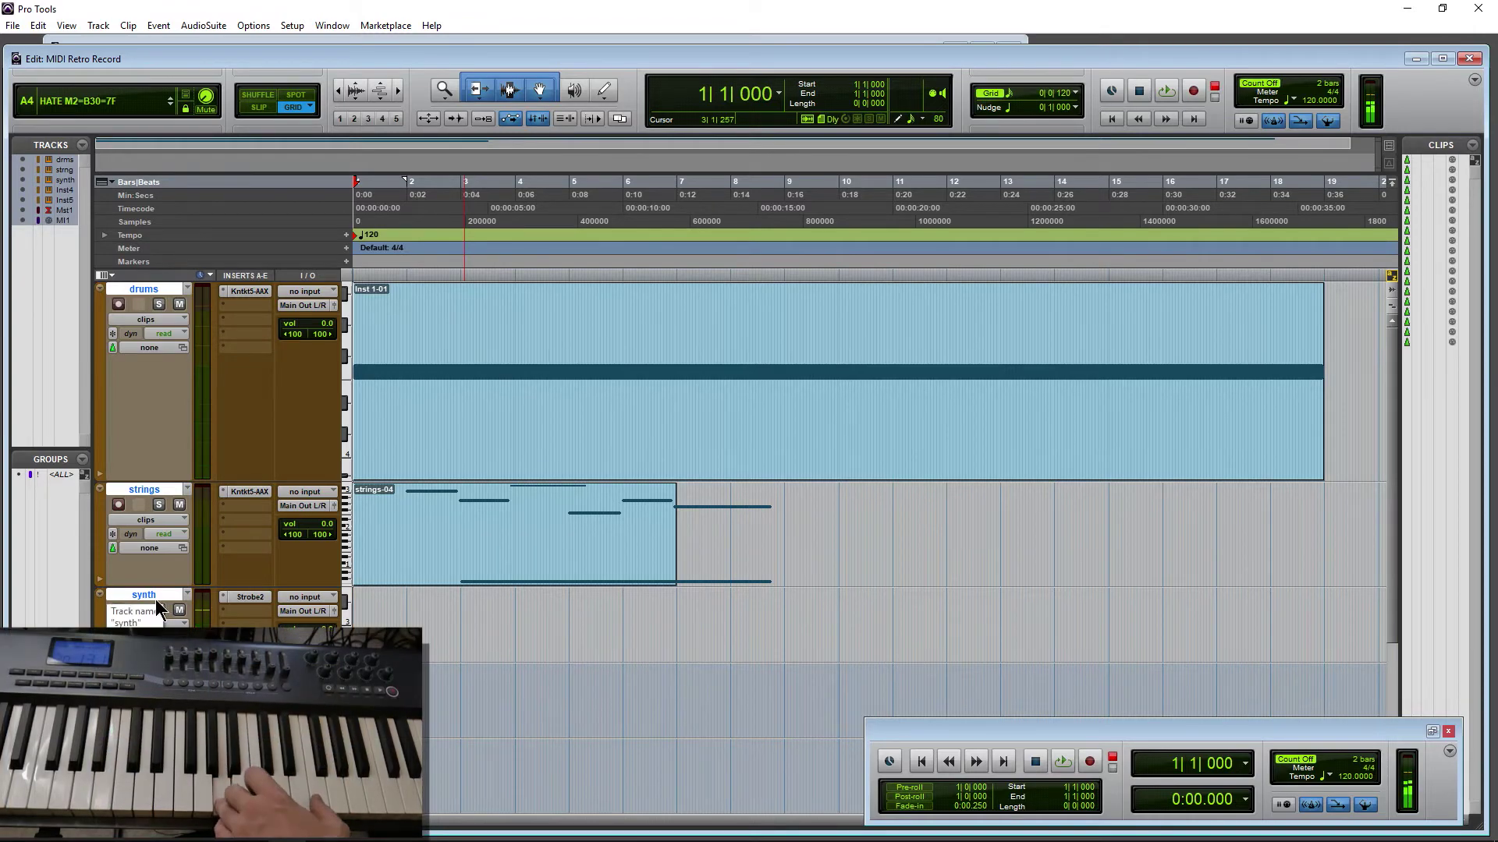
{"action": "left_click", "coordinate": [250, 597]}
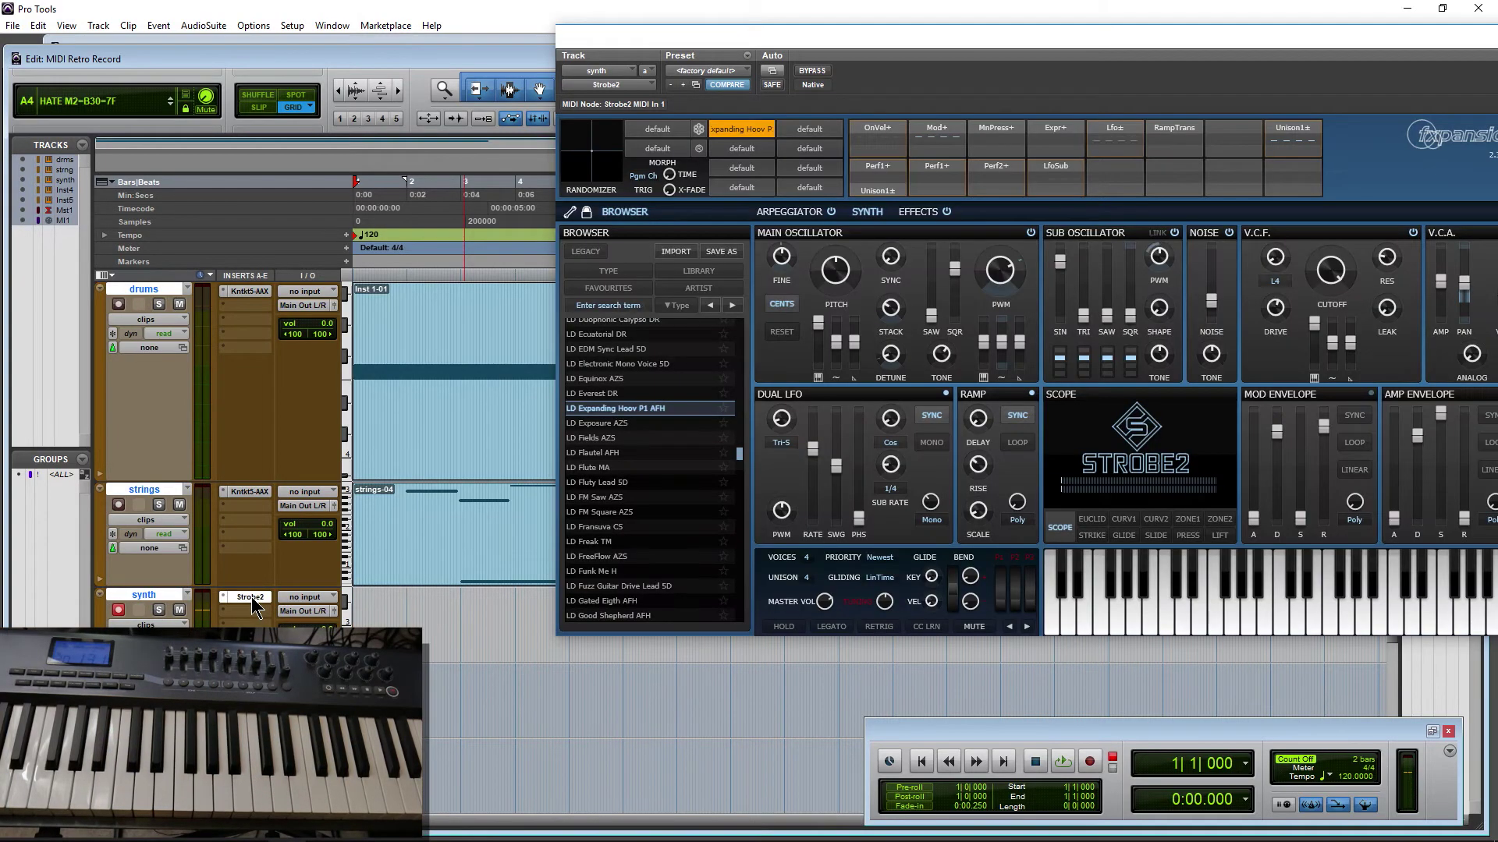
{"action": "left_click_drag", "start_coordinate": [1166, 37], "coordinate": [947, 69]}
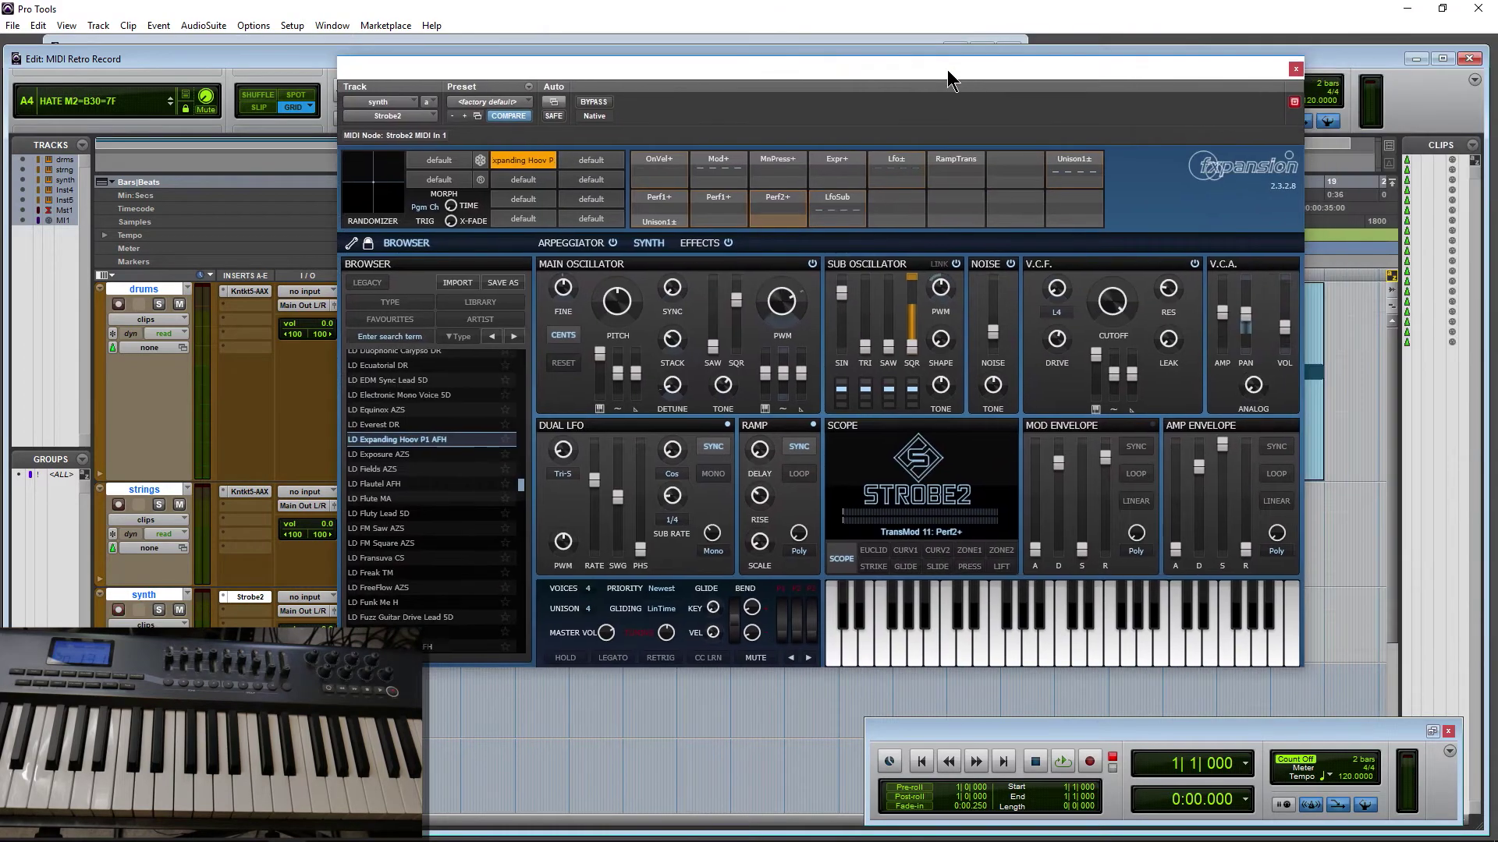
{"action": "left_click", "coordinate": [1296, 69]}
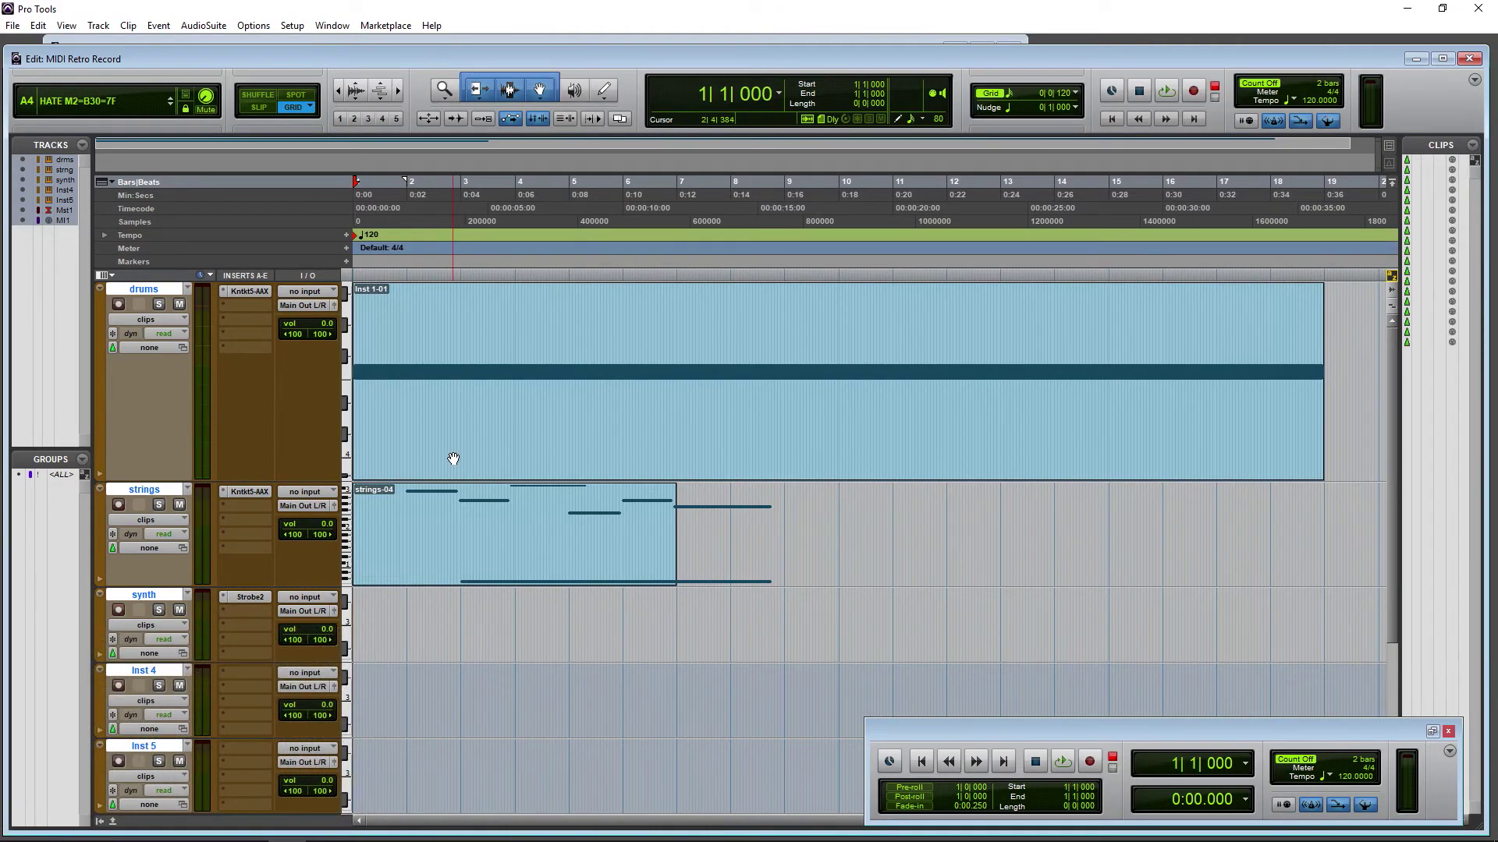
{"action": "scroll", "coordinate": [452, 459], "scroll_direction": "down", "scroll_amount": 3}
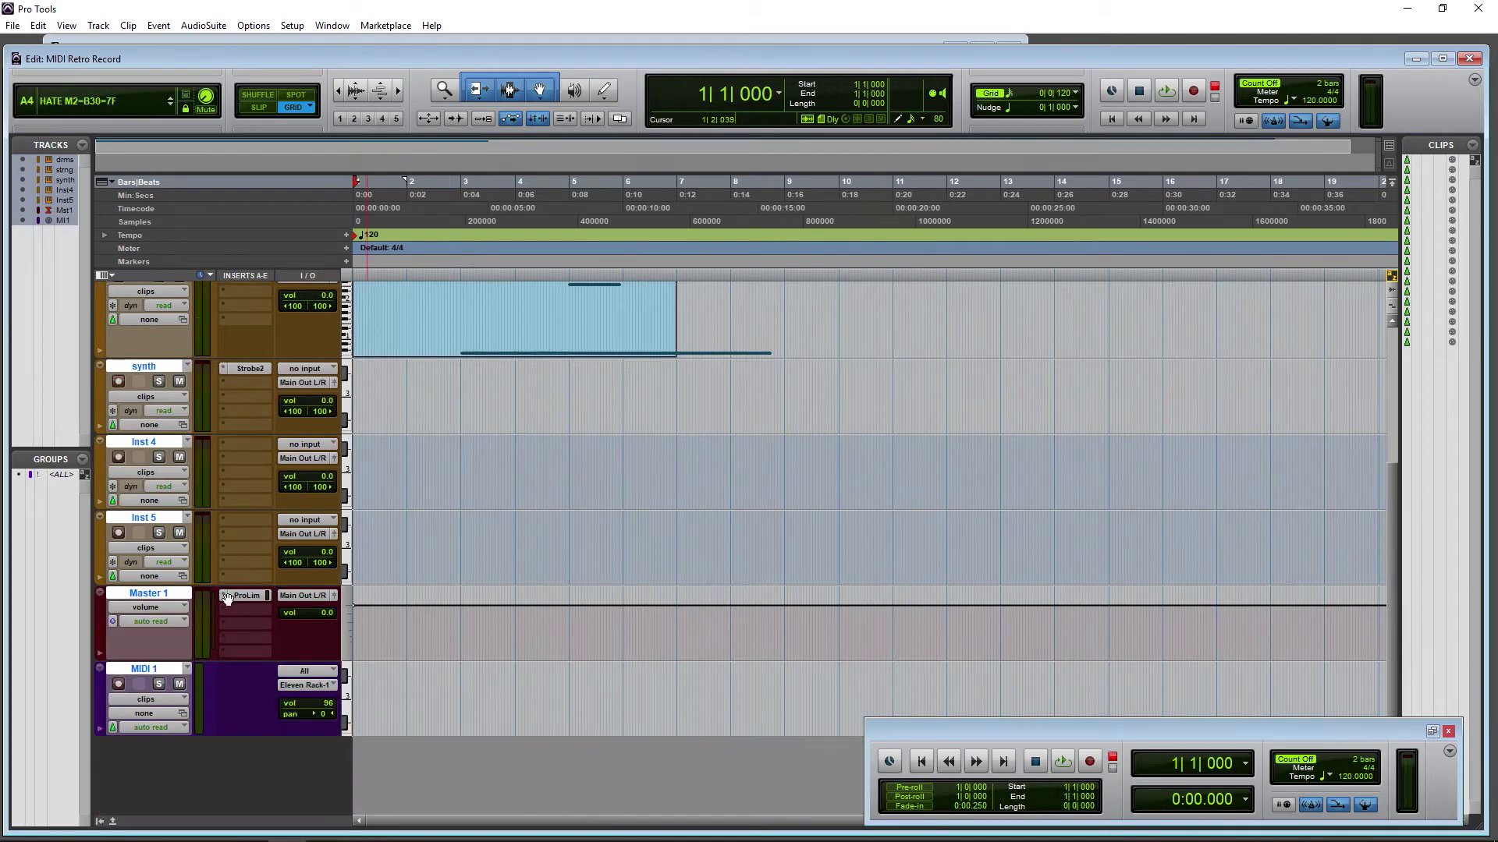
{"action": "scroll", "coordinate": [566, 512], "scroll_direction": "up", "scroll_amount": 3}
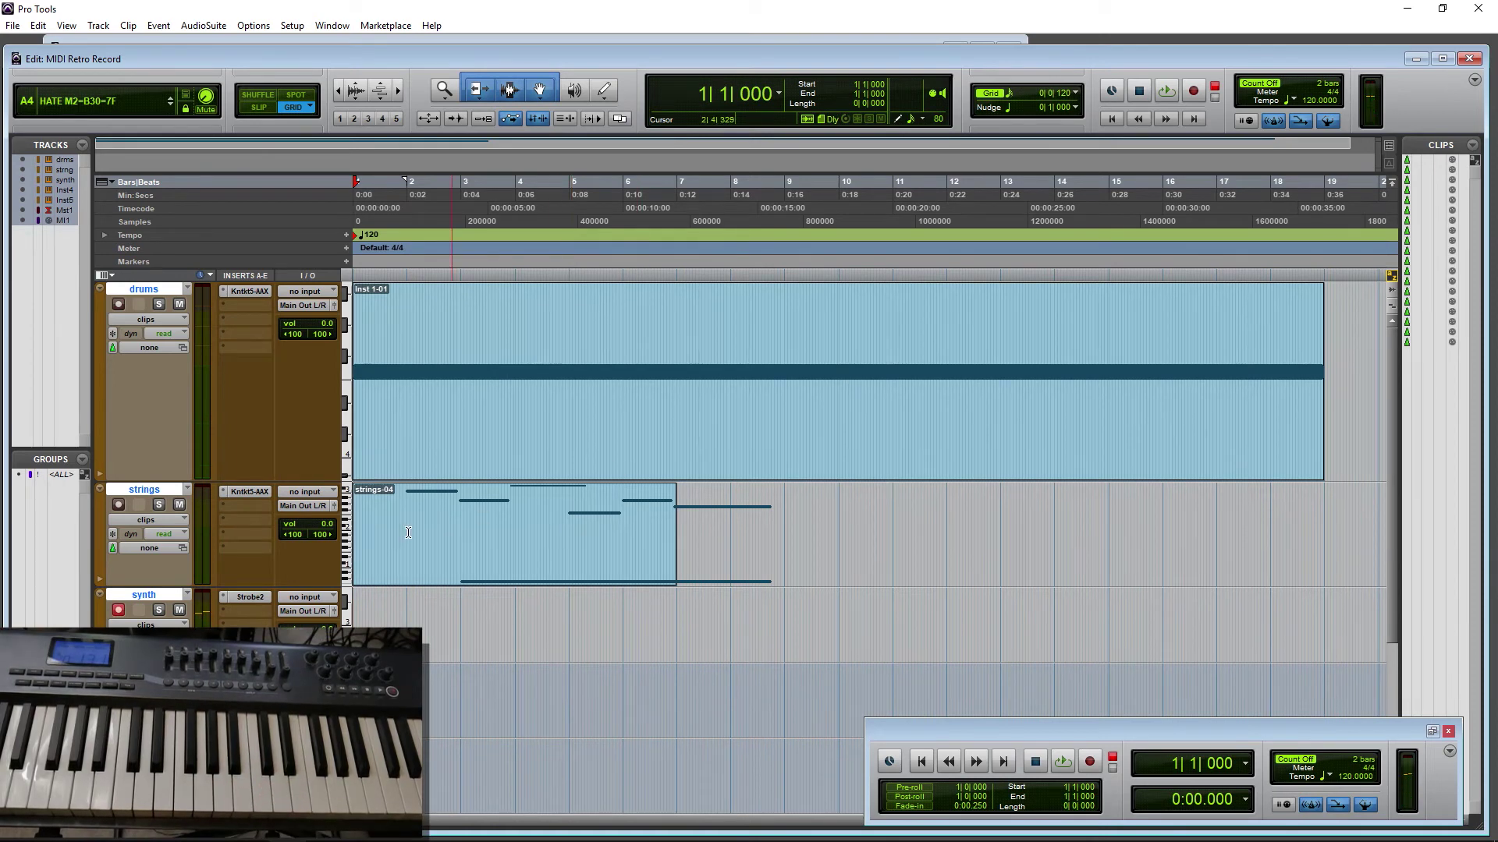
Step: Delete the strings-04 clip and record-arm the strings track instead of the synth track
{"action": "left_click", "coordinate": [451, 561]}
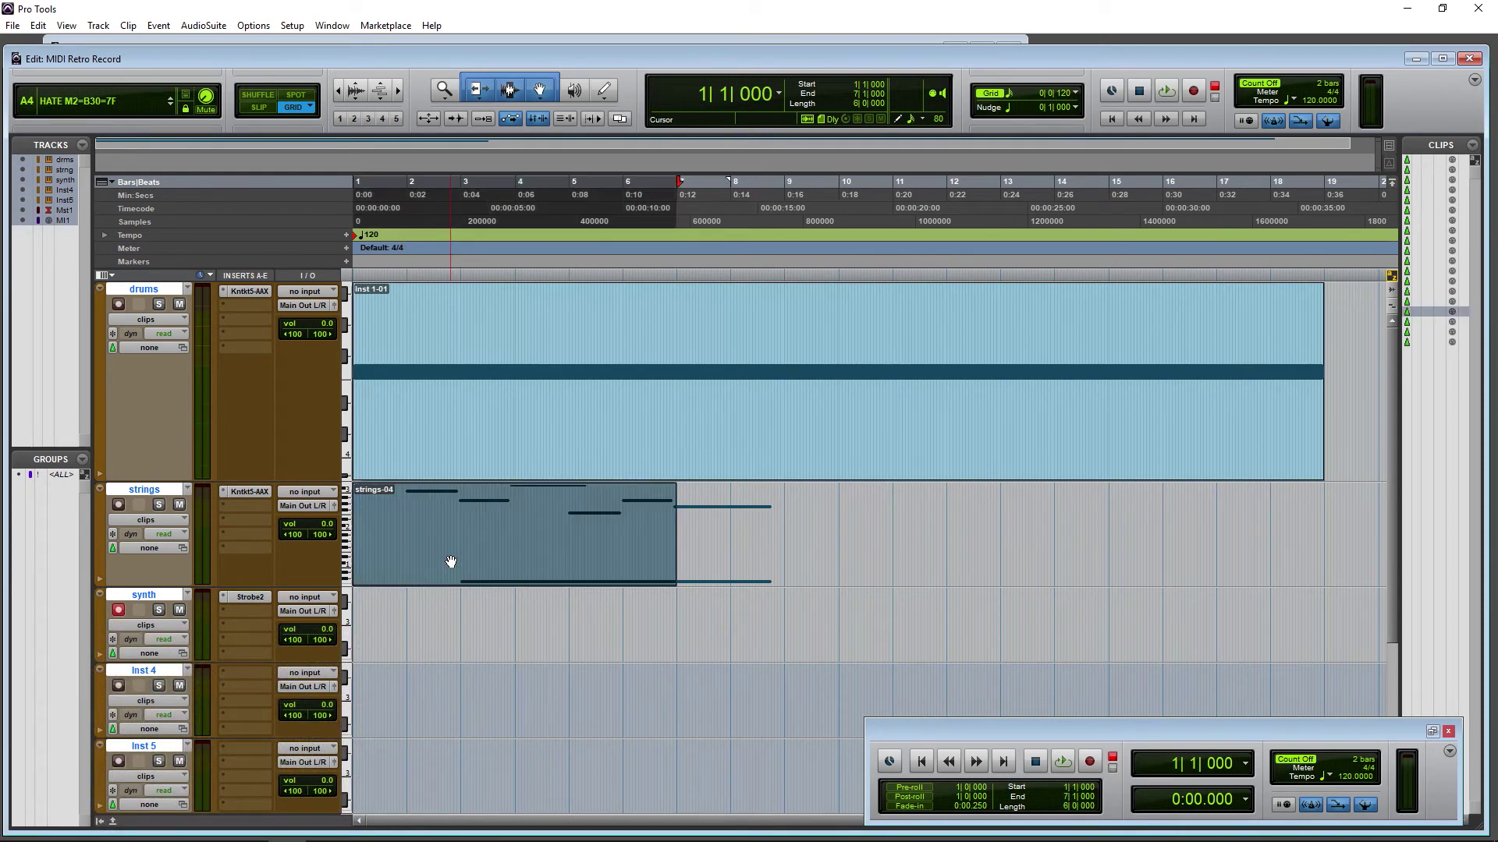
{"action": "key", "text": "Delete"}
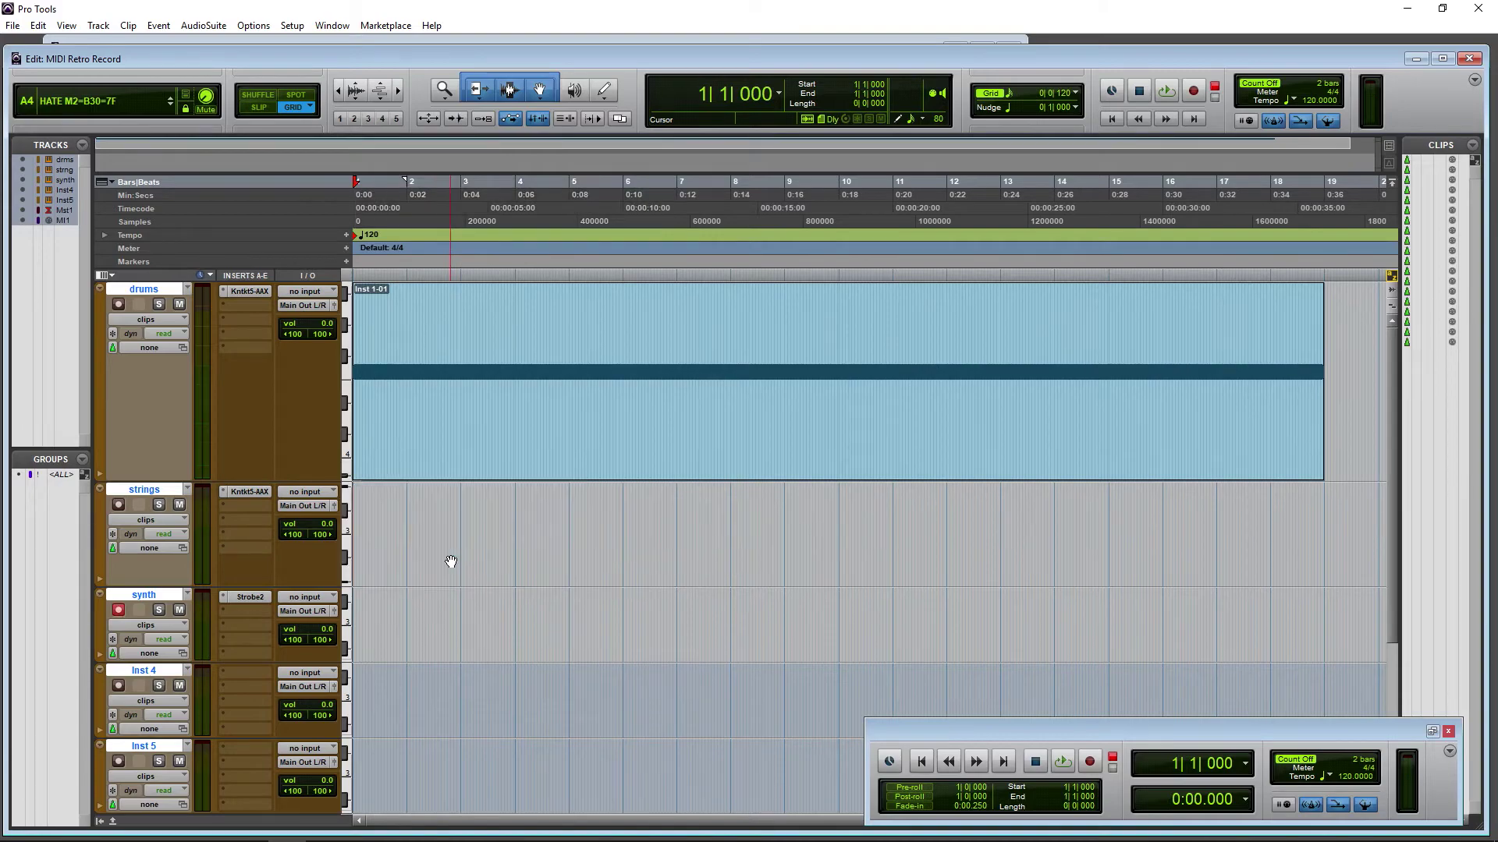
{"action": "left_click", "coordinate": [117, 503]}
{"action": "left_click", "coordinate": [118, 609]}
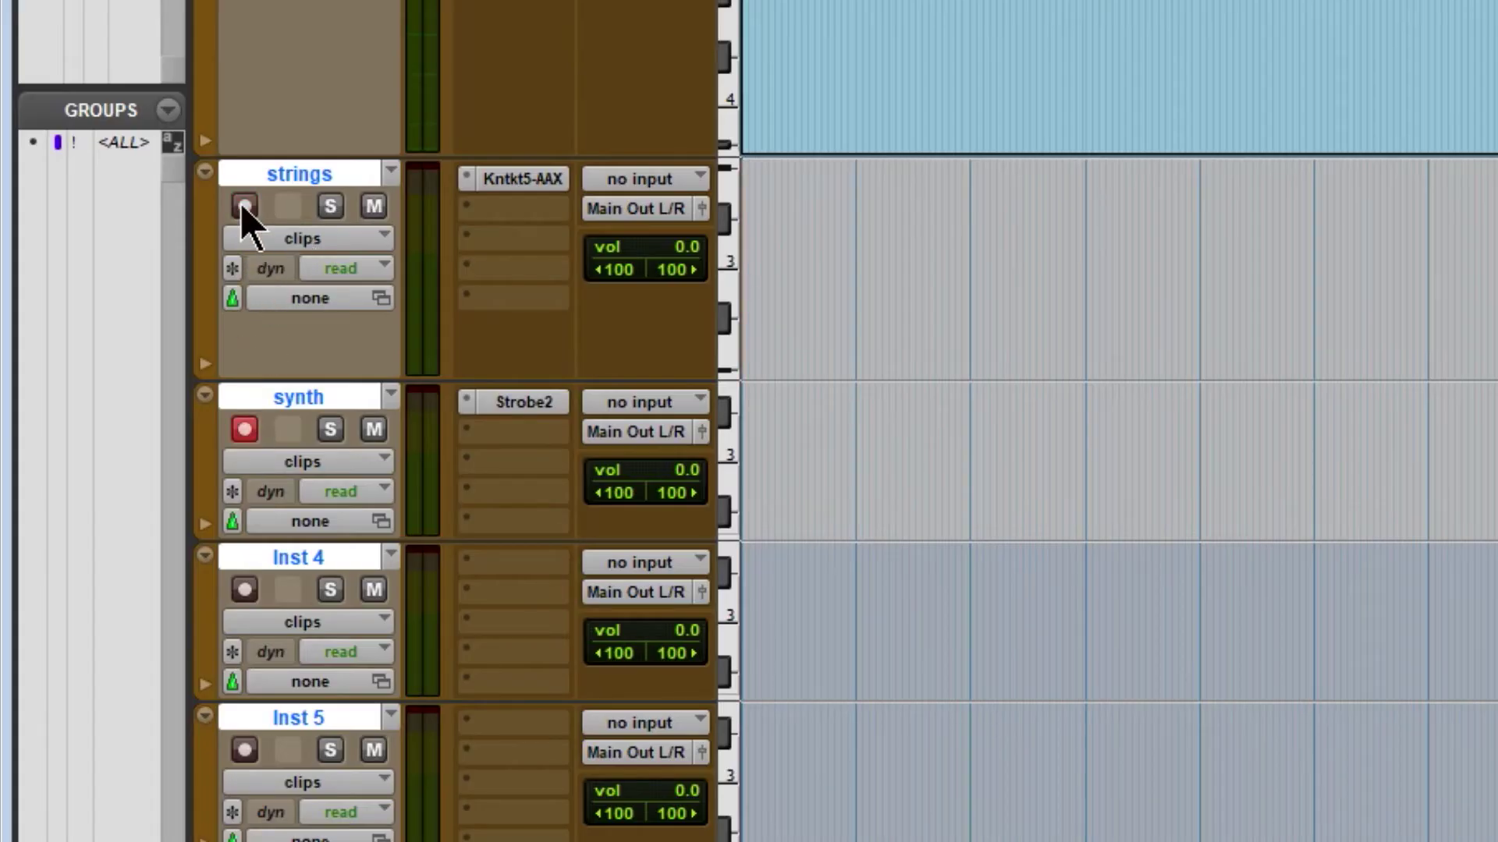
{"action": "left_click", "coordinate": [244, 205]}
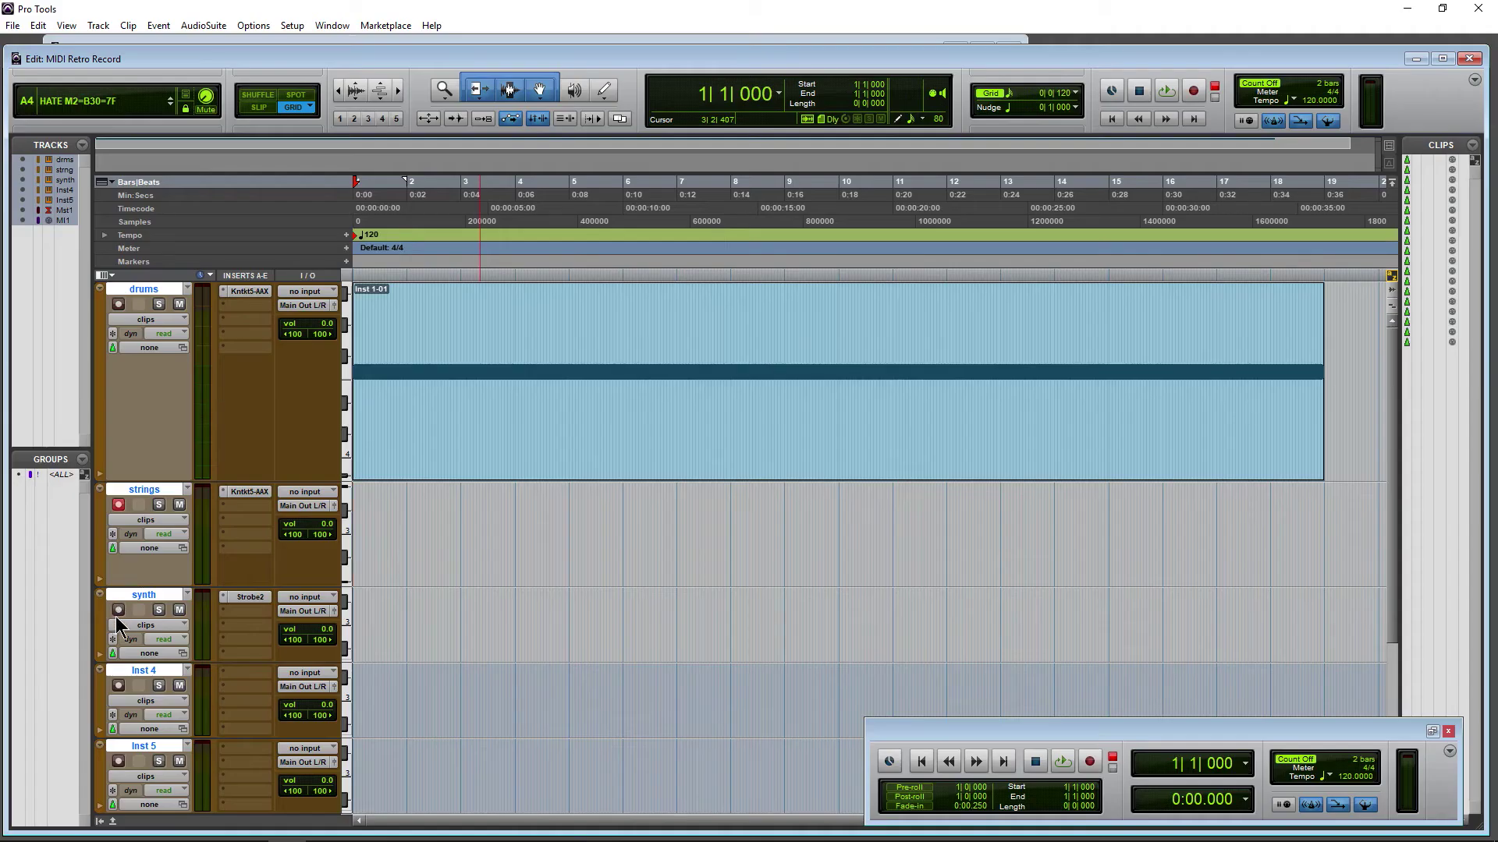
Step: Play a keyboard pass, capture it as strings-05 and synth-04 clips, and select synth-04
{"action": "left_click", "coordinate": [1063, 761]}
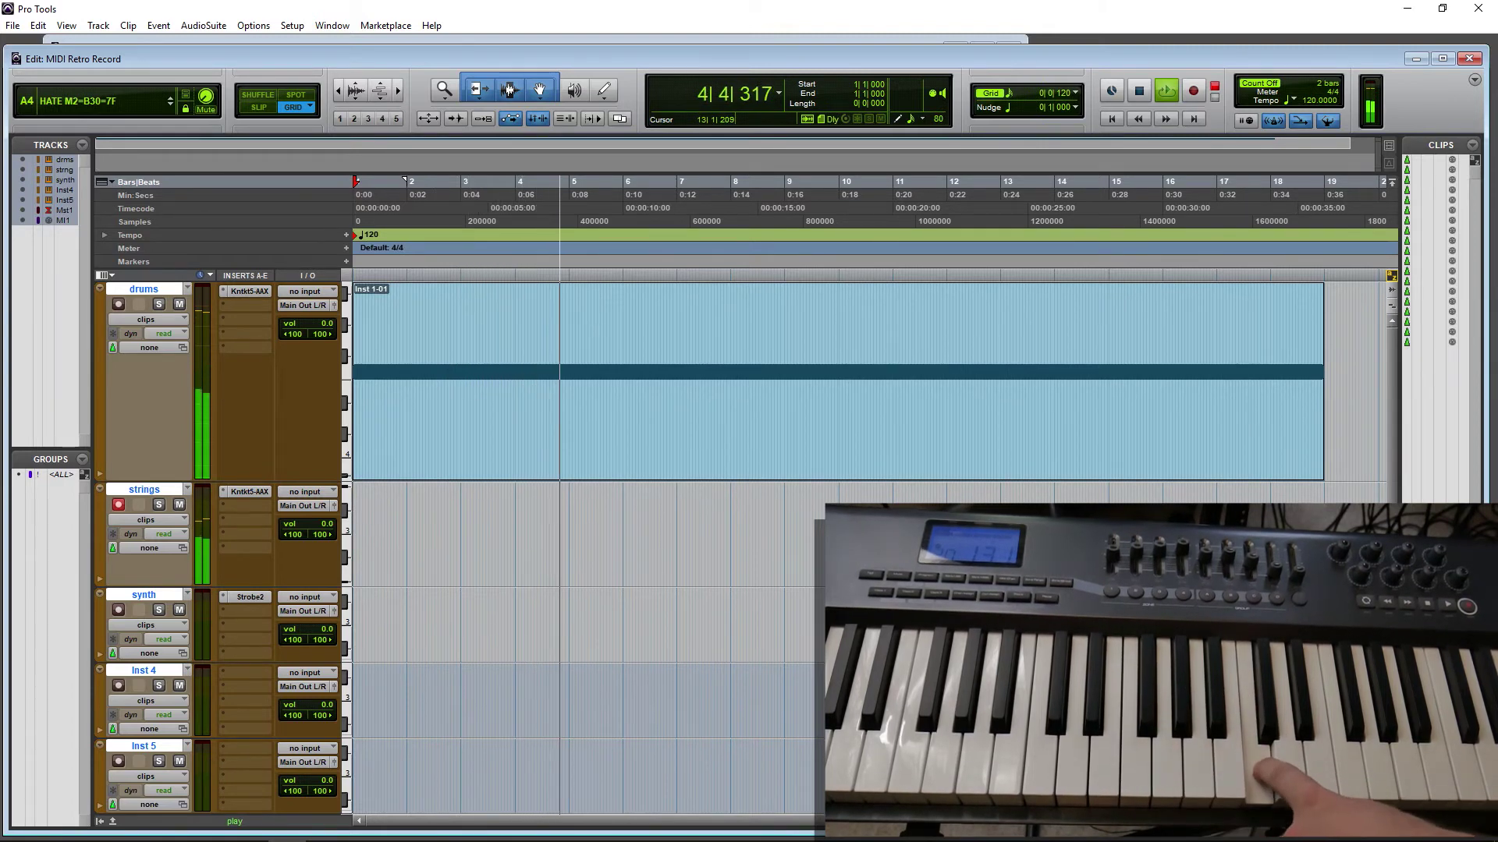
{"action": "left_click", "coordinate": [120, 610]}
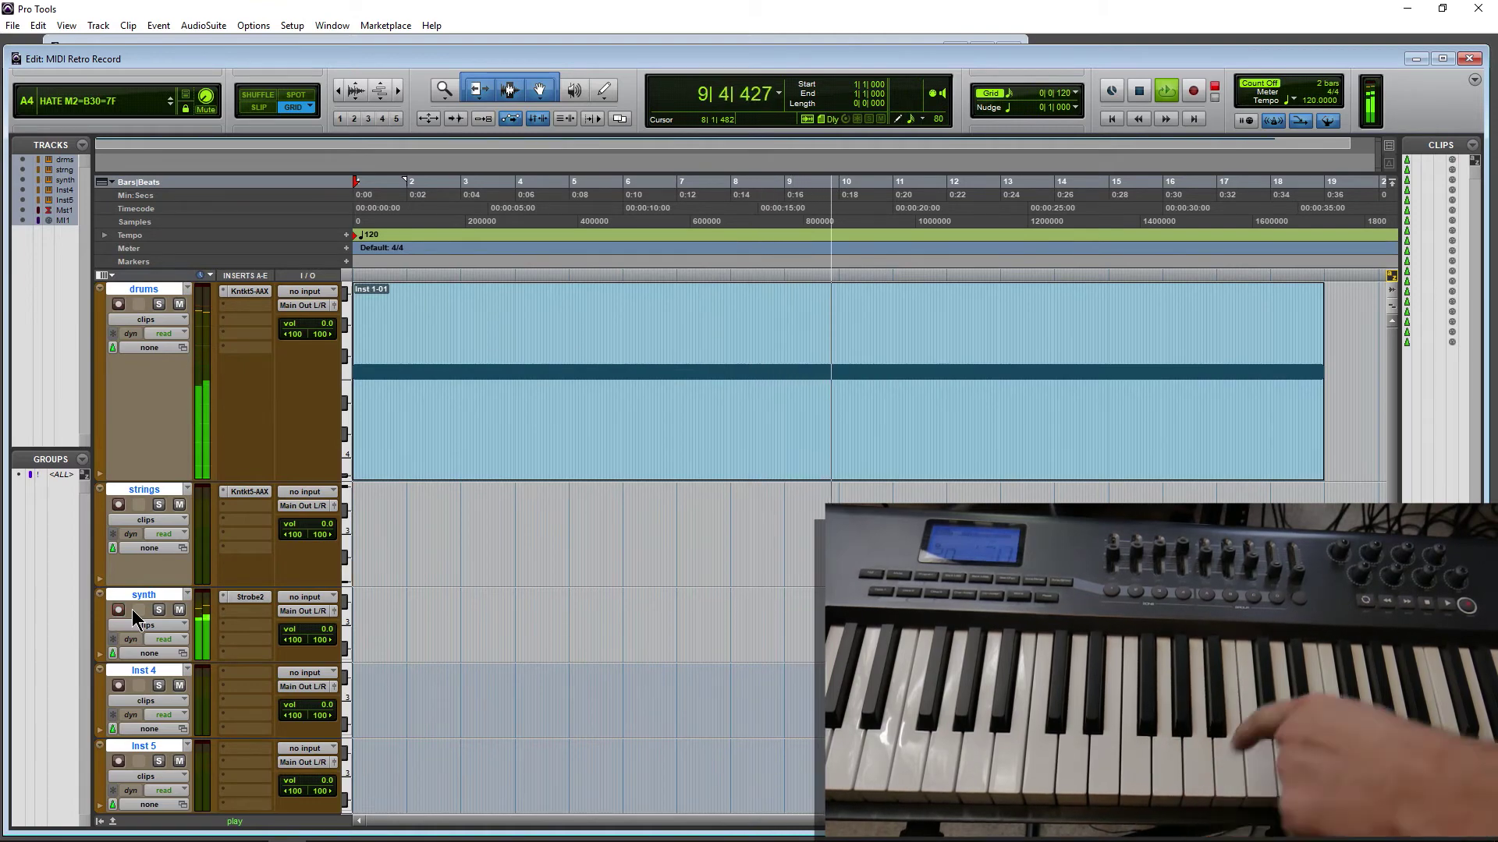
{"action": "key", "text": "space"}
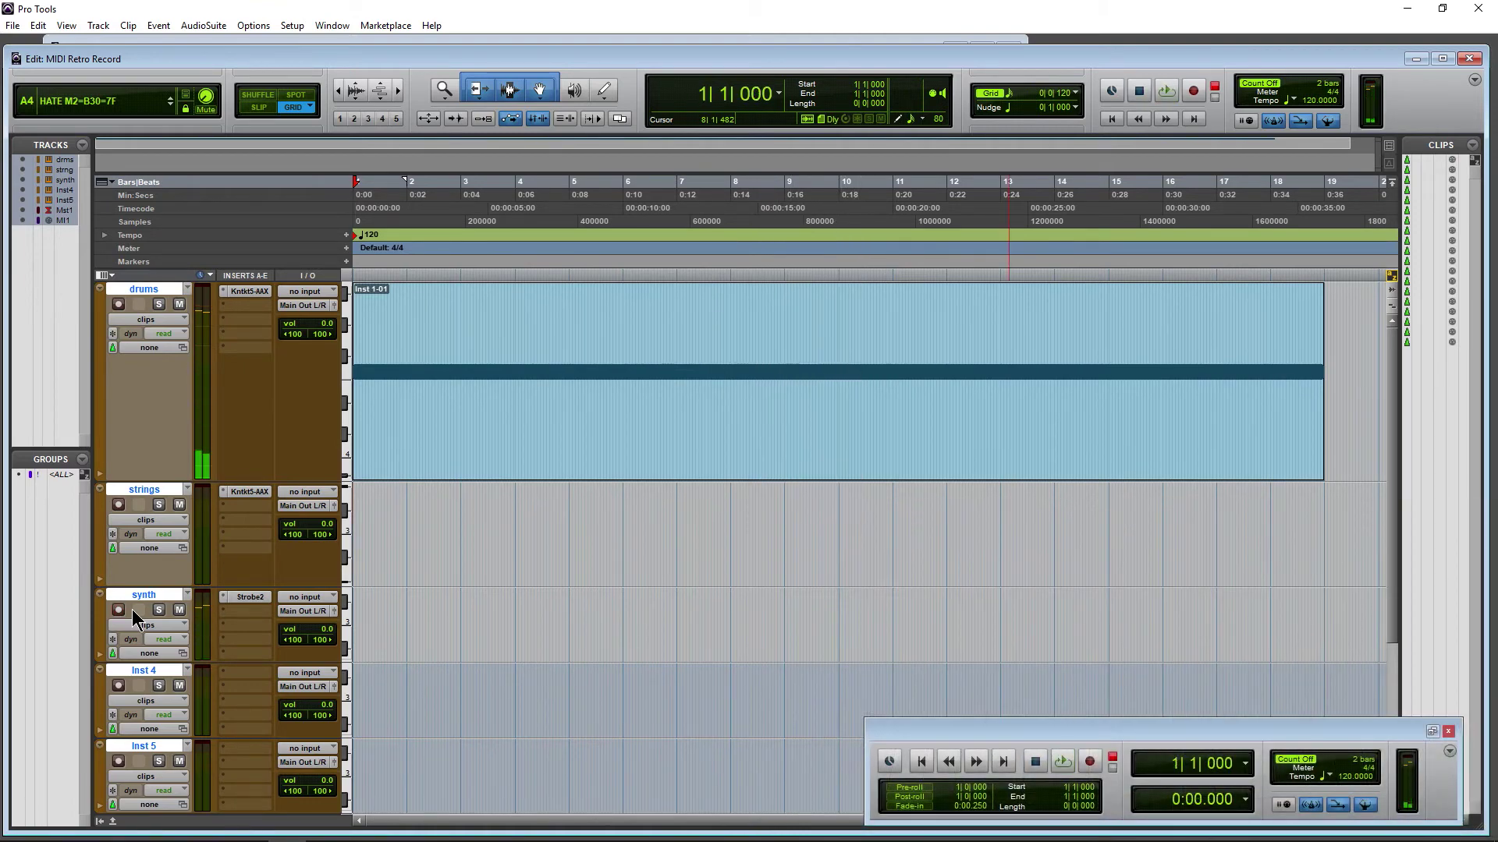
{"action": "key", "text": "ctrl+alt+shift+r"}
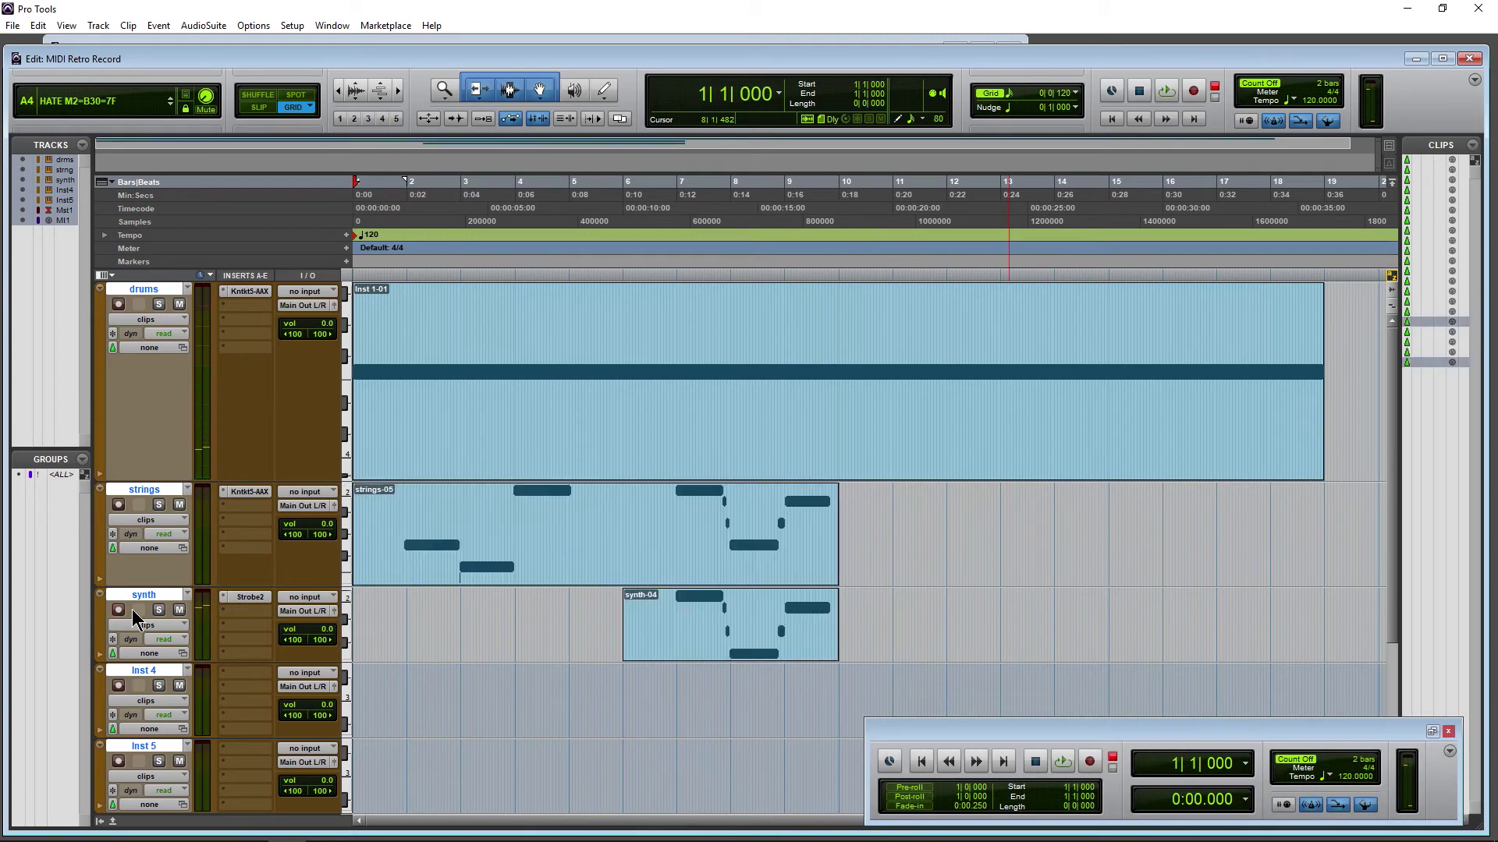
{"action": "left_click", "coordinate": [118, 610]}
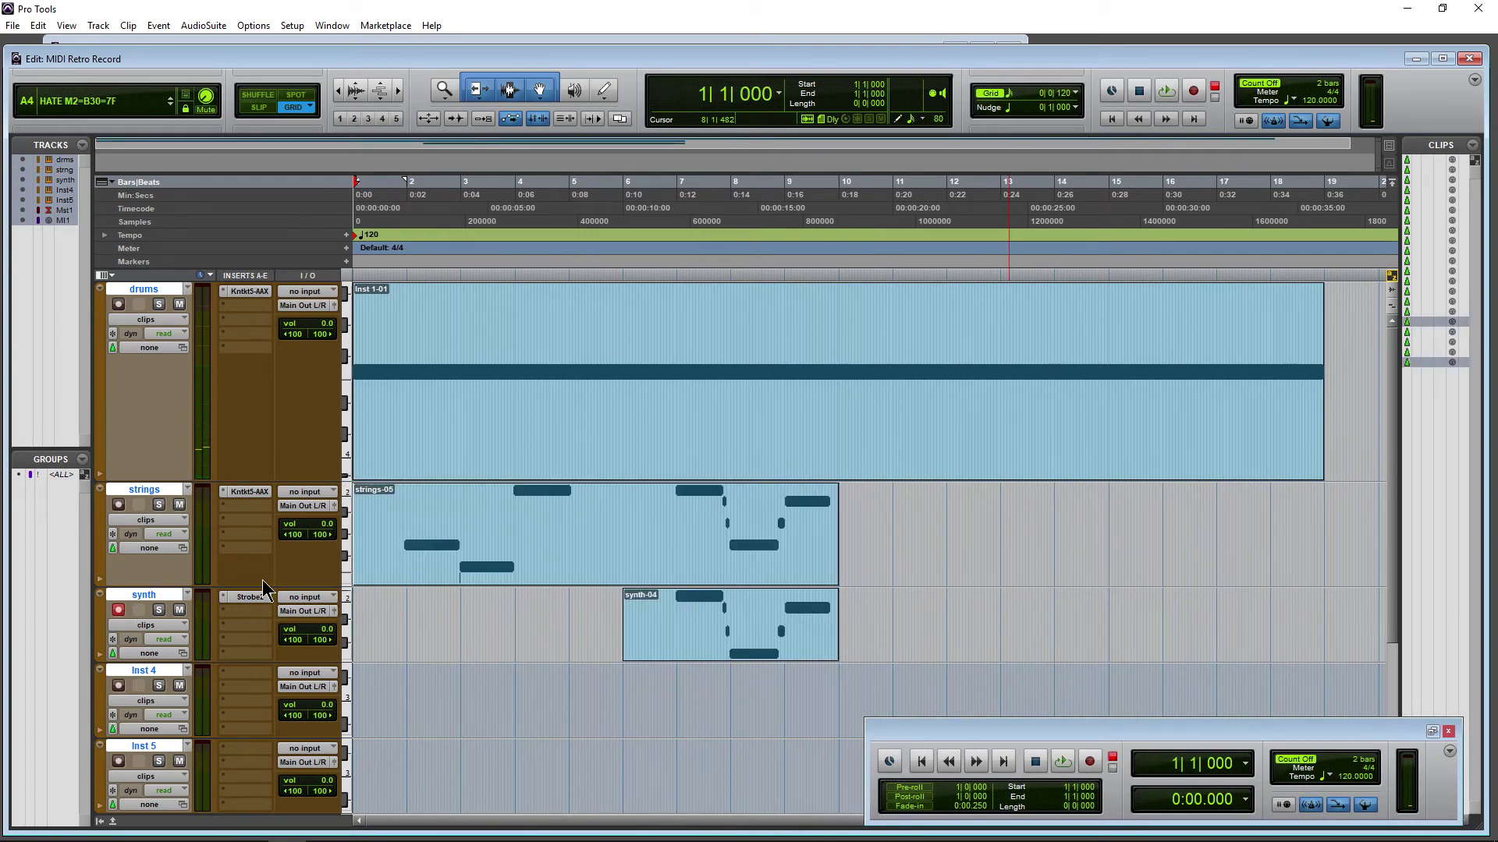
{"action": "left_click", "coordinate": [729, 650]}
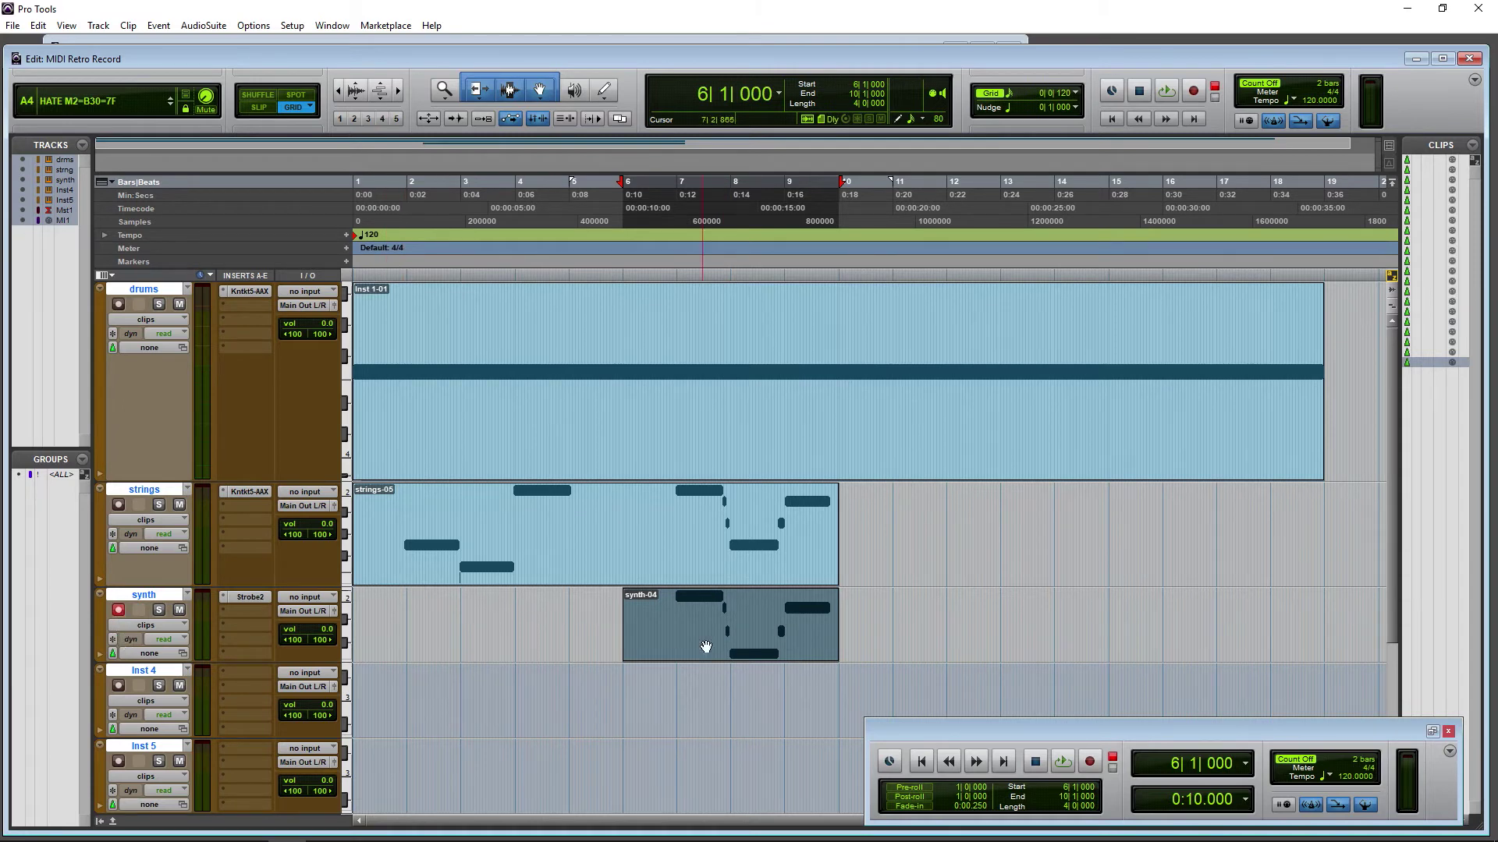
{"action": "key", "text": "Delete"}
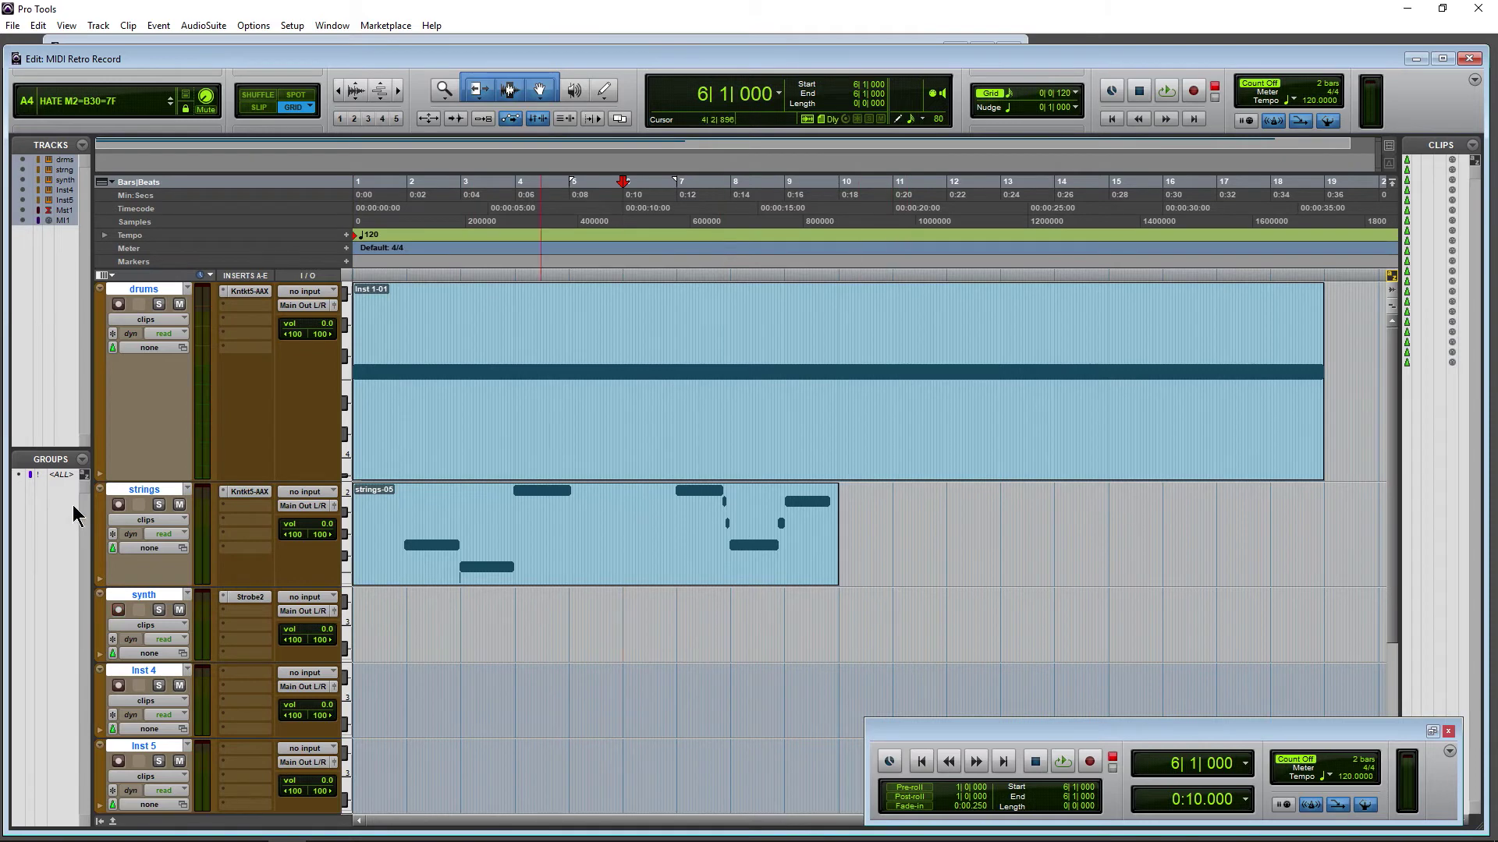
{"action": "left_click", "coordinate": [1061, 762]}
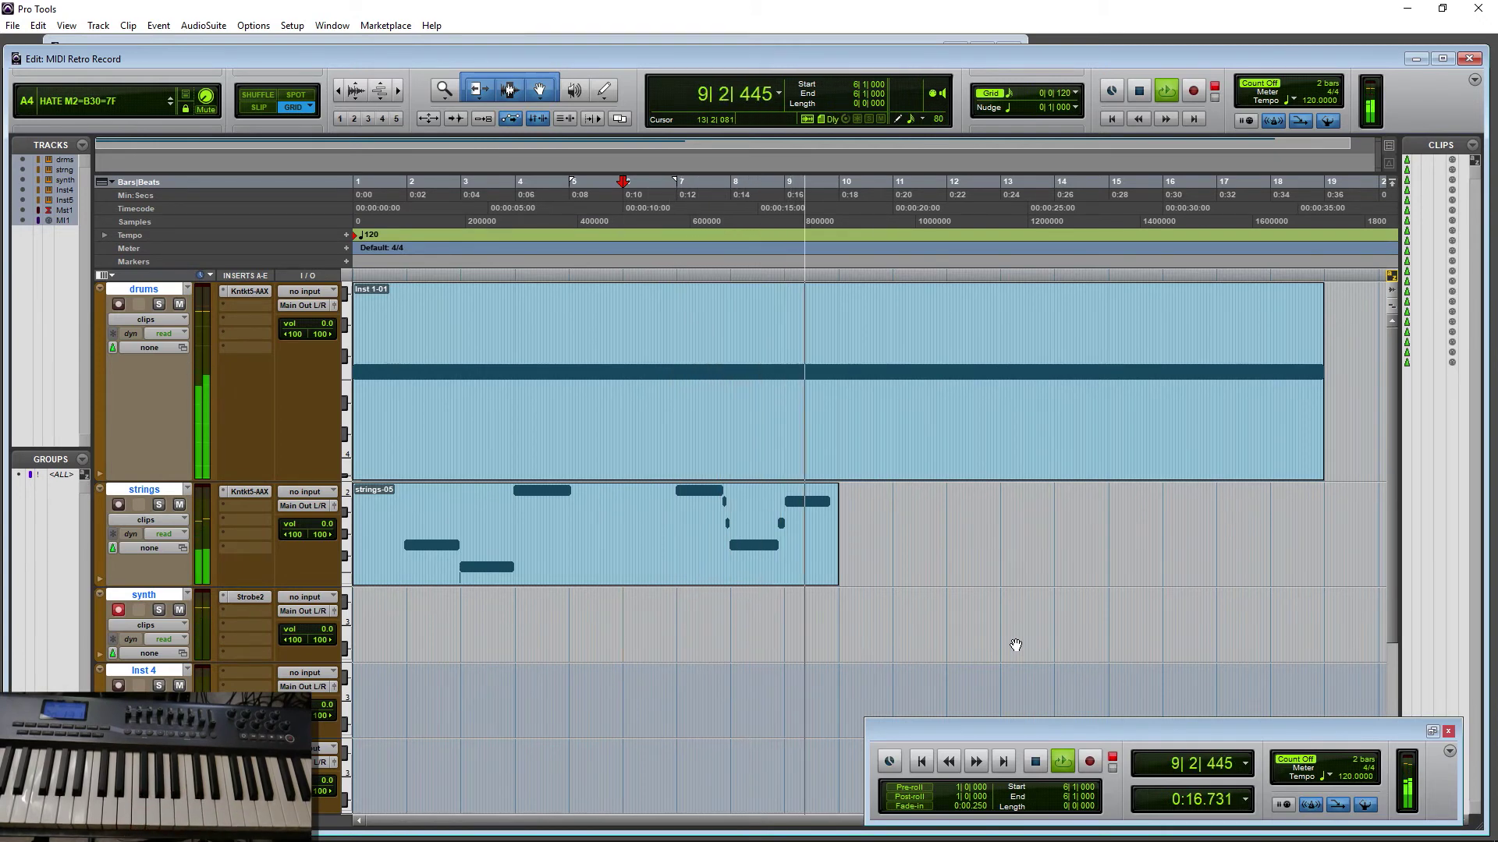
{"action": "key", "text": "ctrl+shift+space"}
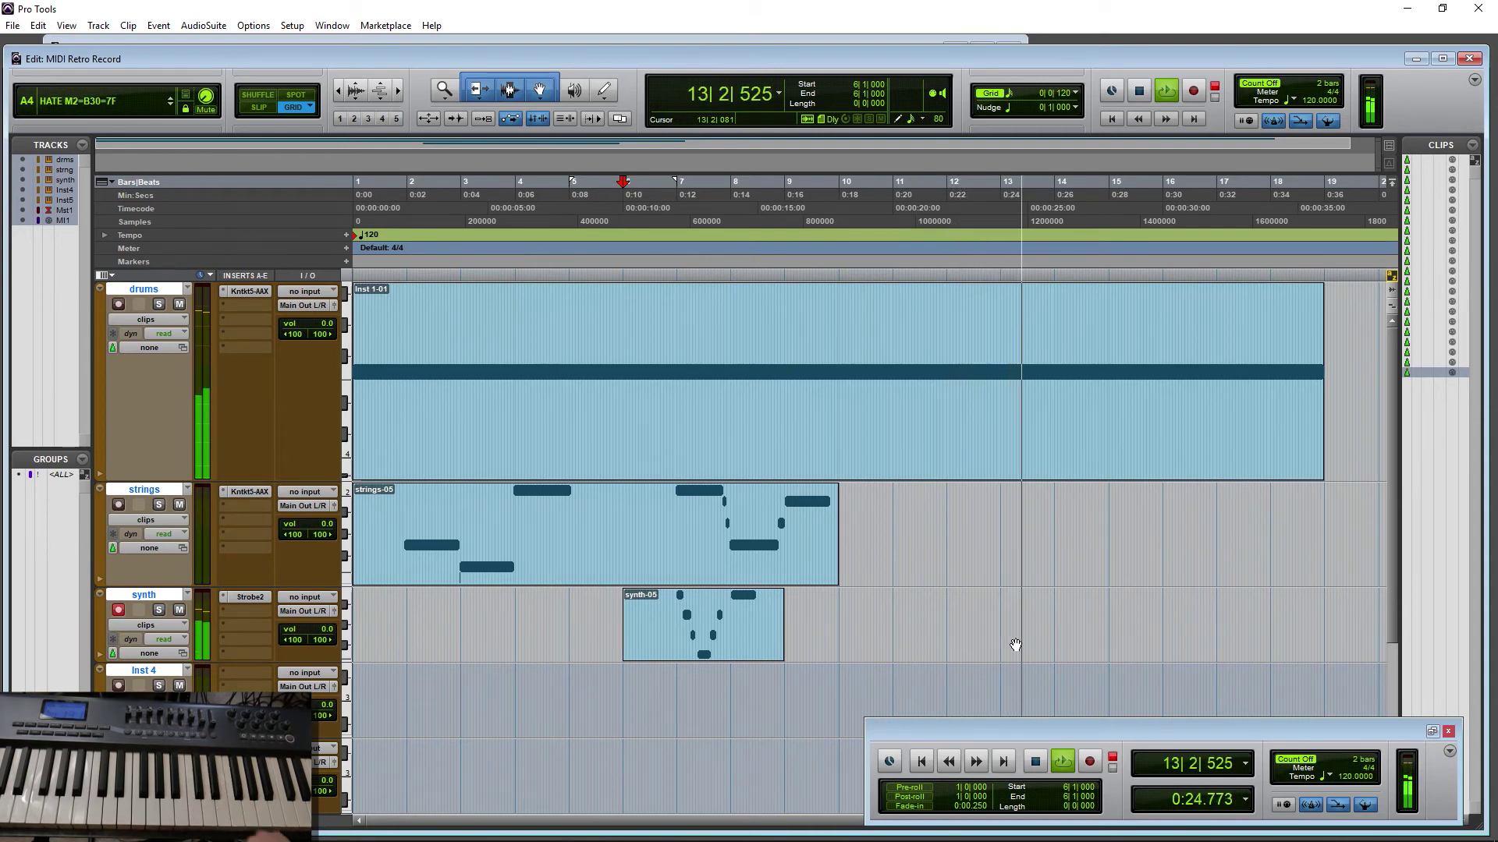
{"action": "key", "text": "ctrl+shift+space"}
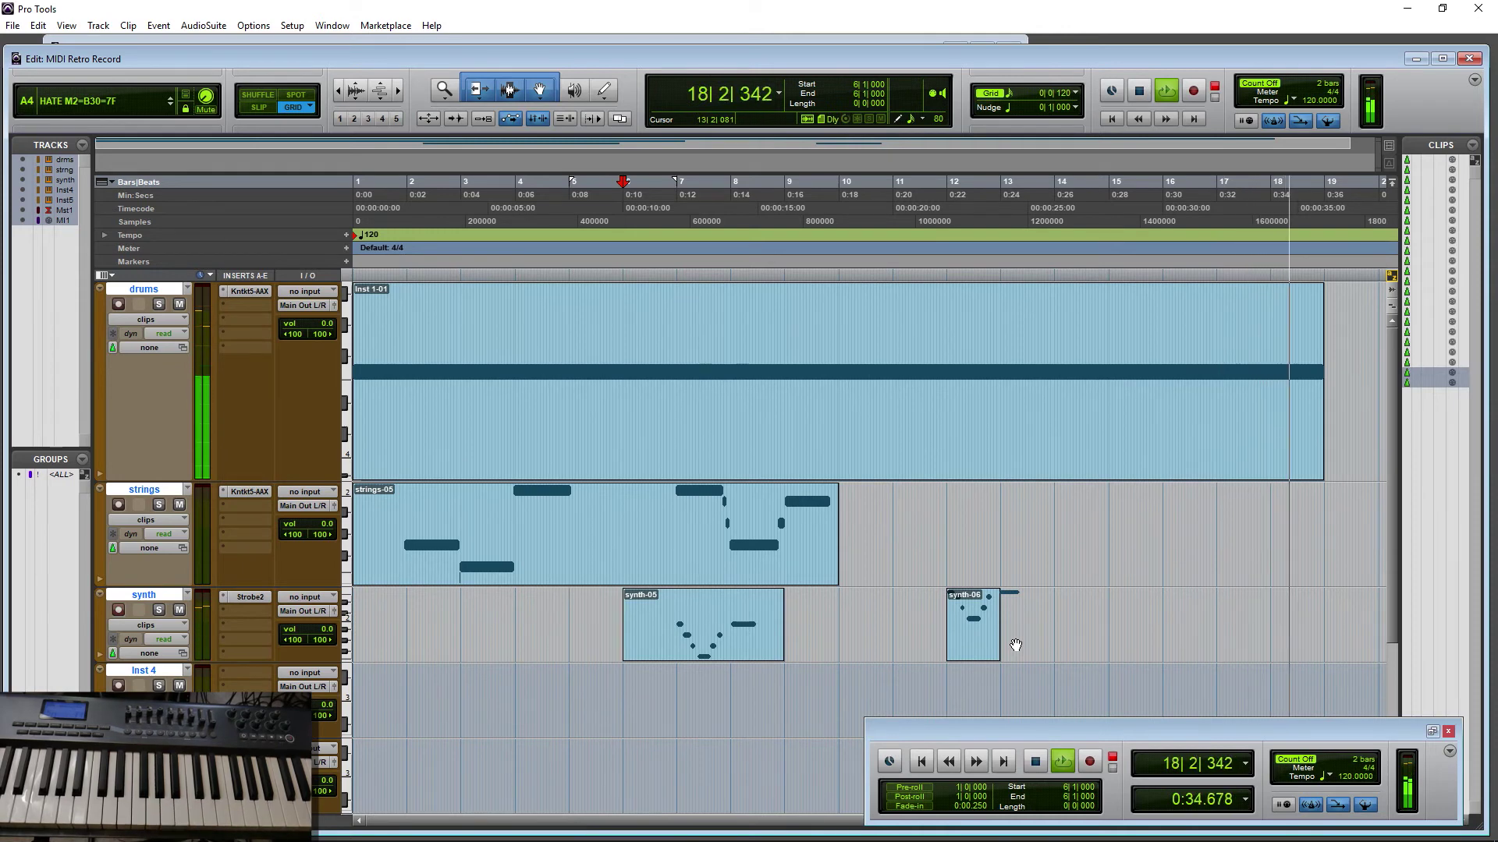
{"action": "key", "text": "space"}
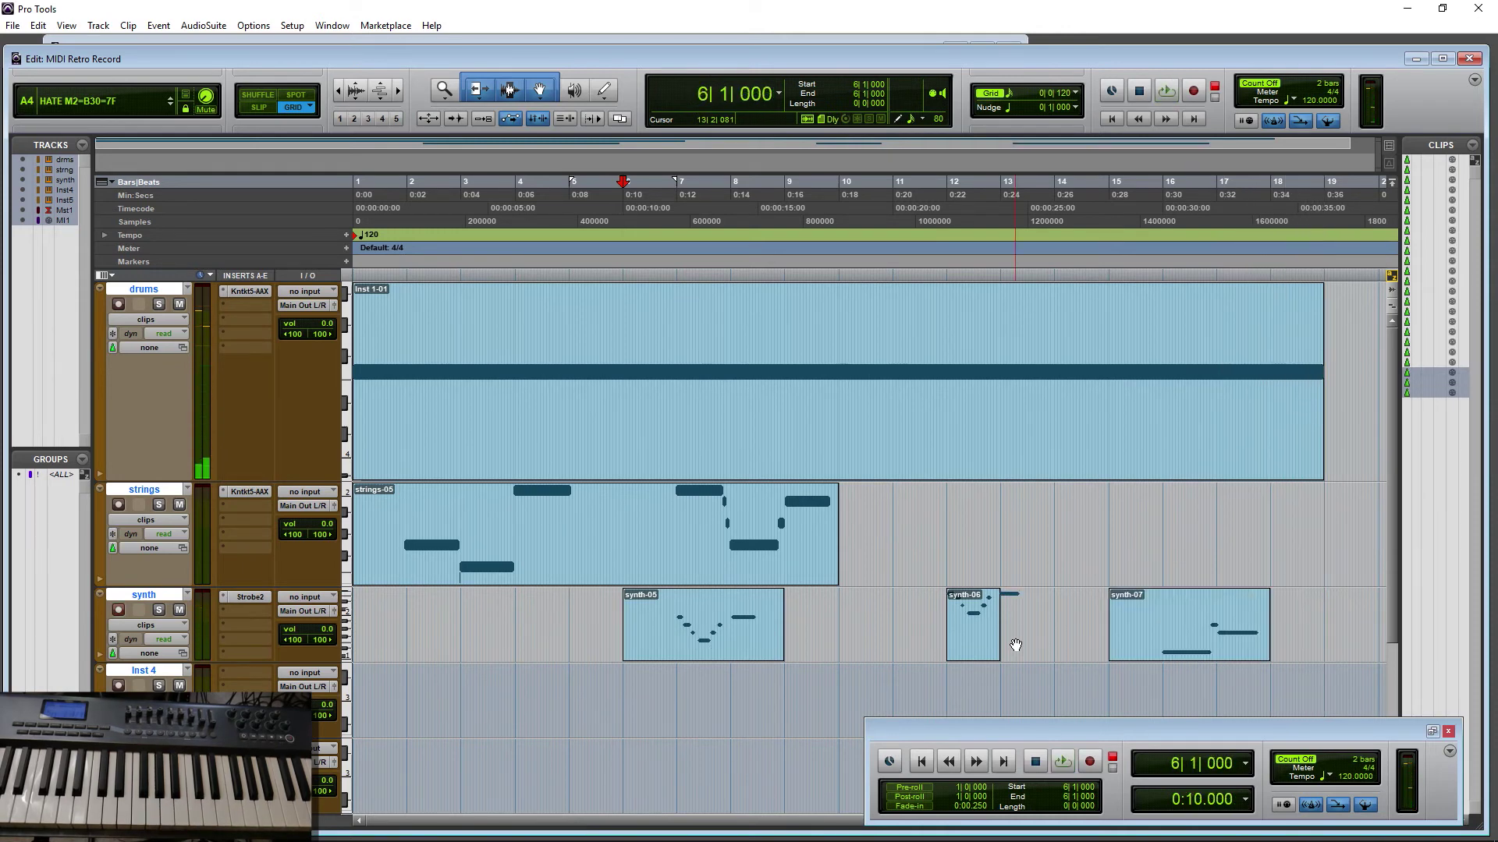
{"action": "left_click", "coordinate": [1181, 643]}
{"action": "key", "text": "Delete"}
{"action": "left_click", "coordinate": [964, 658]}
{"action": "key", "text": "Delete"}
{"action": "left_click", "coordinate": [689, 648]}
{"action": "key", "text": "Delete"}
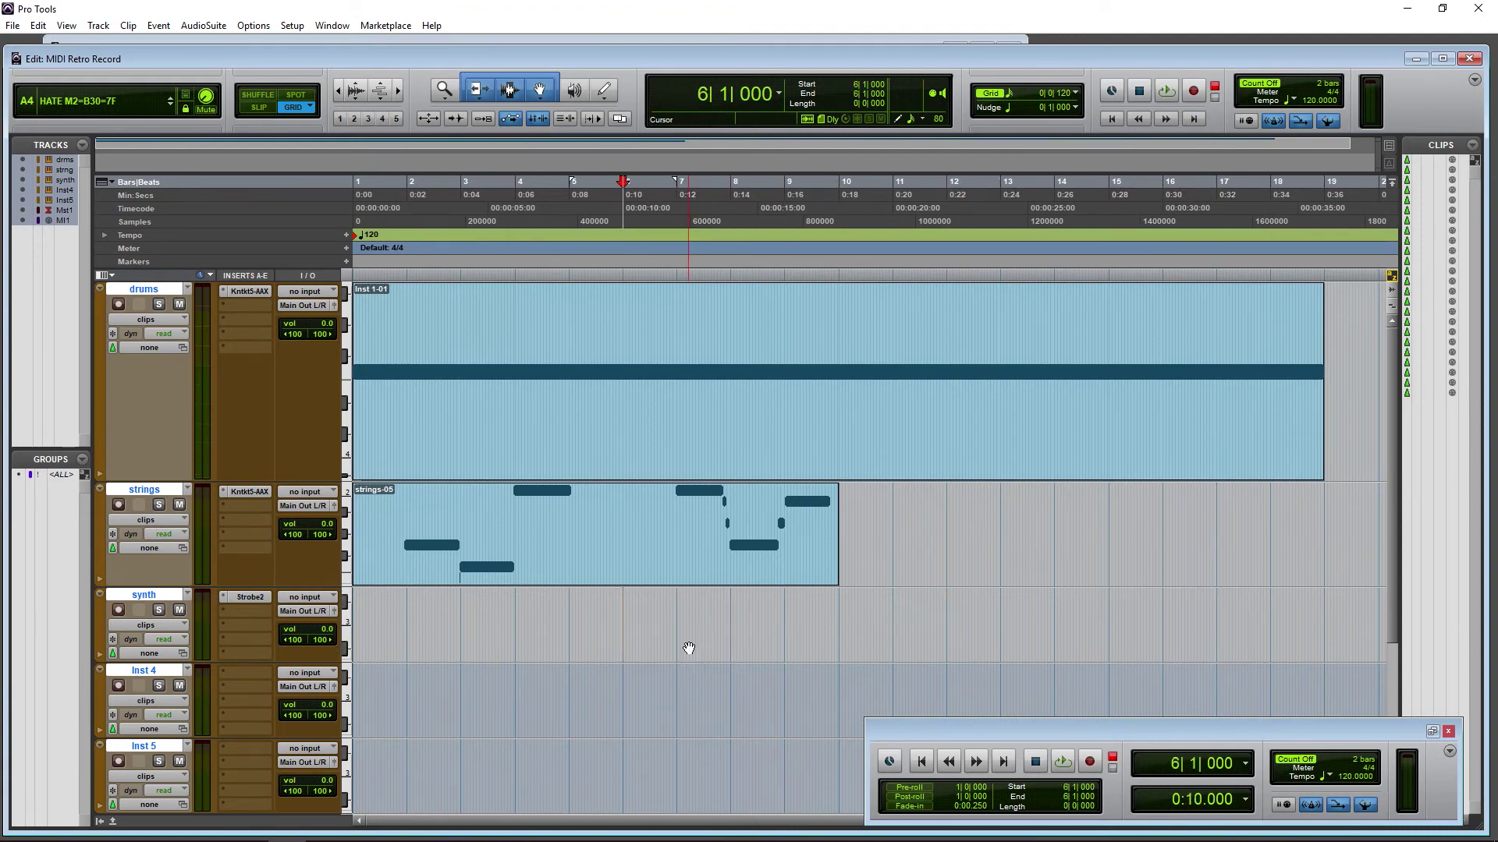
Step: Select the strings-05 clip and record-arm the Inst 4 track
{"action": "left_click", "coordinate": [653, 558]}
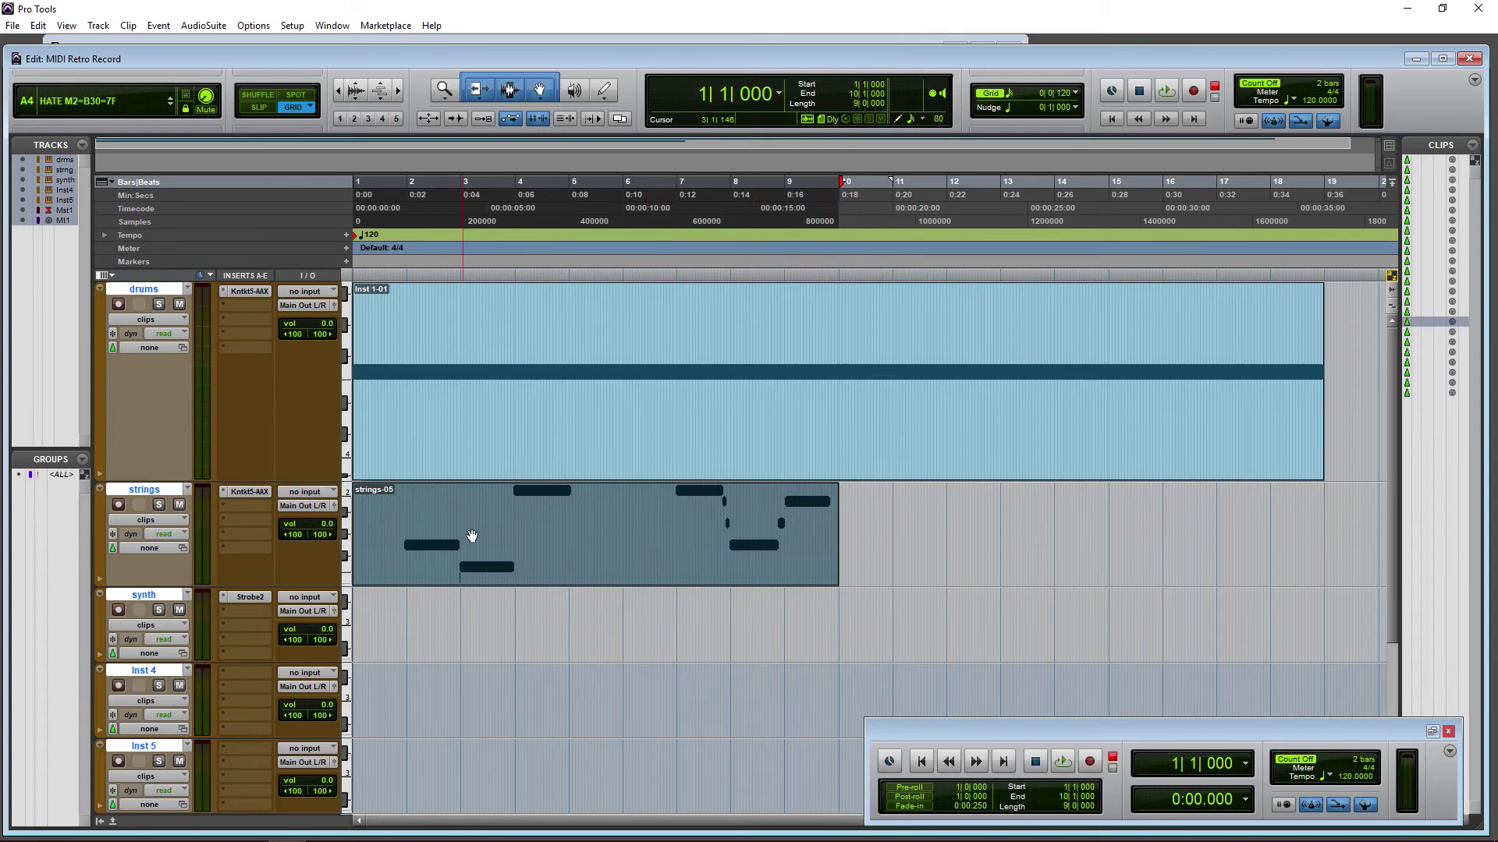
{"action": "scroll", "coordinate": [141, 617], "scroll_direction": "down", "scroll_amount": 3}
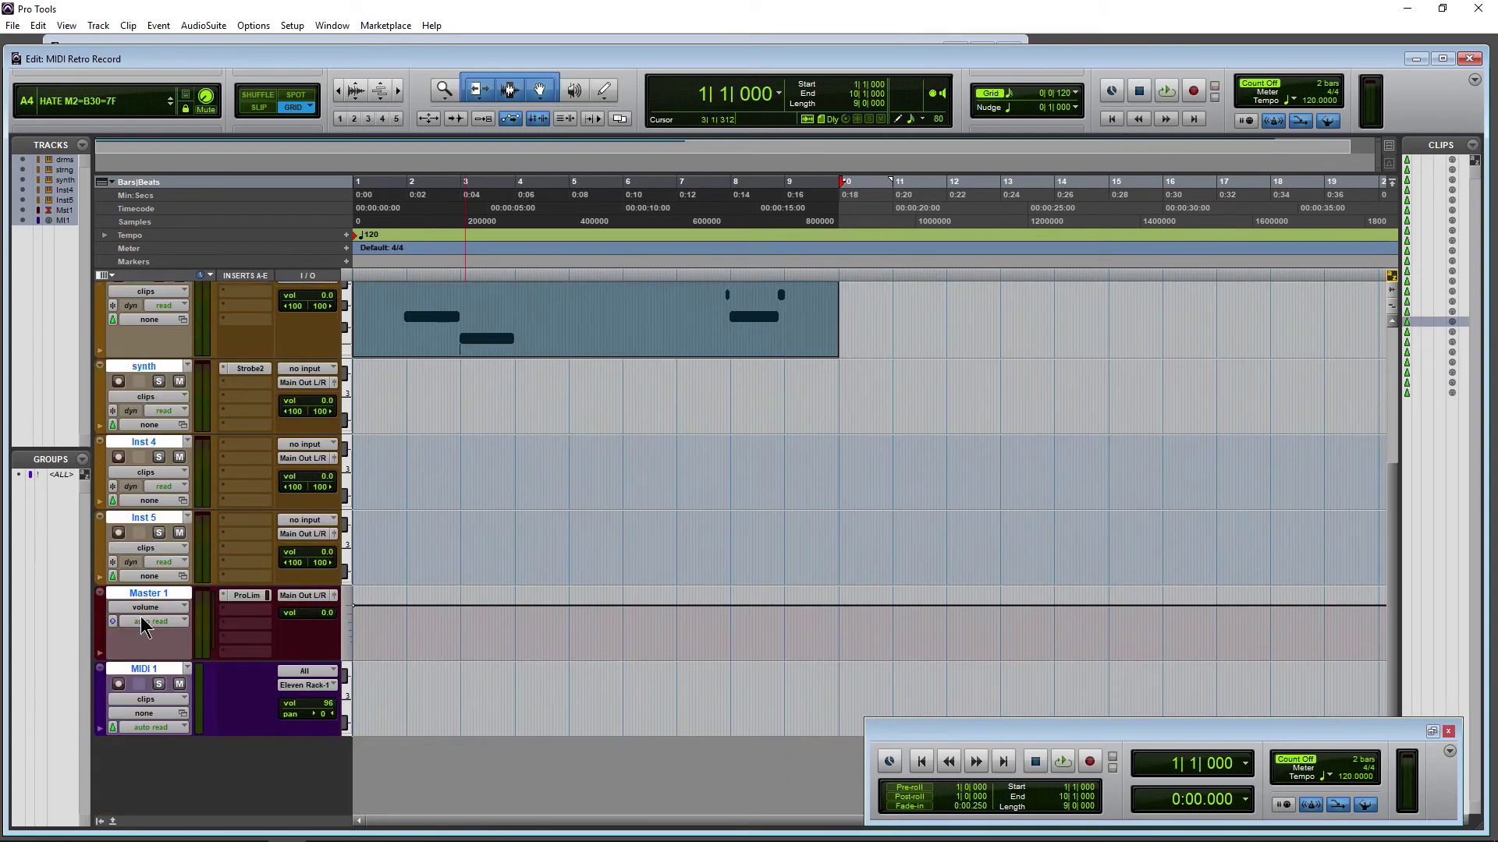
{"action": "scroll", "coordinate": [140, 616], "scroll_direction": "up", "scroll_amount": 3}
{"action": "scroll", "coordinate": [140, 622], "scroll_direction": "down", "scroll_amount": 5}
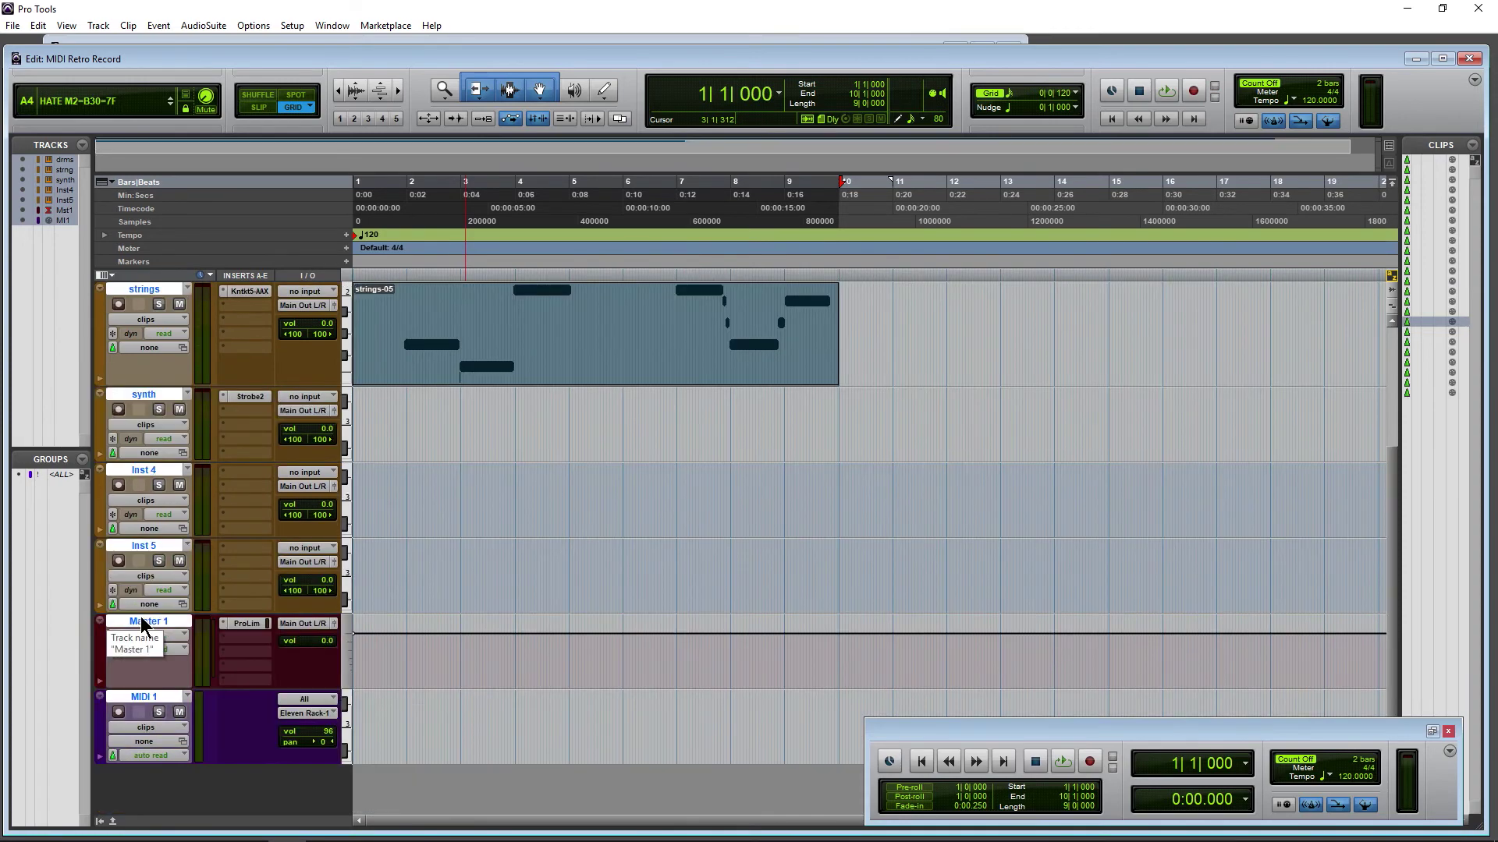
{"action": "left_click", "coordinate": [117, 485]}
{"action": "scroll", "coordinate": [117, 499], "scroll_direction": "down", "scroll_amount": 1}
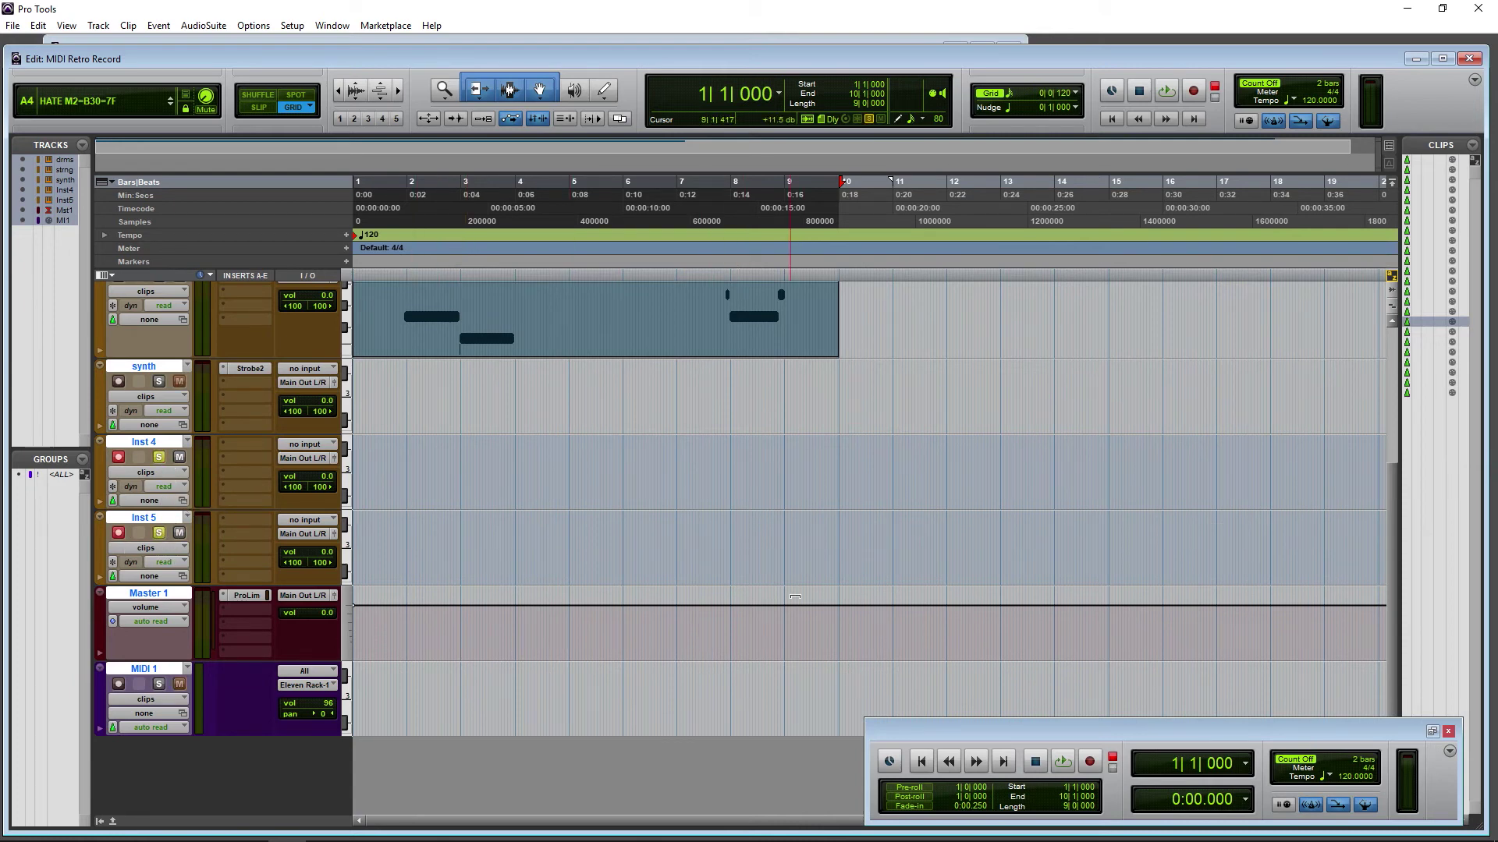
Step: Play a pass from the session start and capture it as Inst 4-04 and Inst 5-01
{"action": "left_click", "coordinate": [1112, 120]}
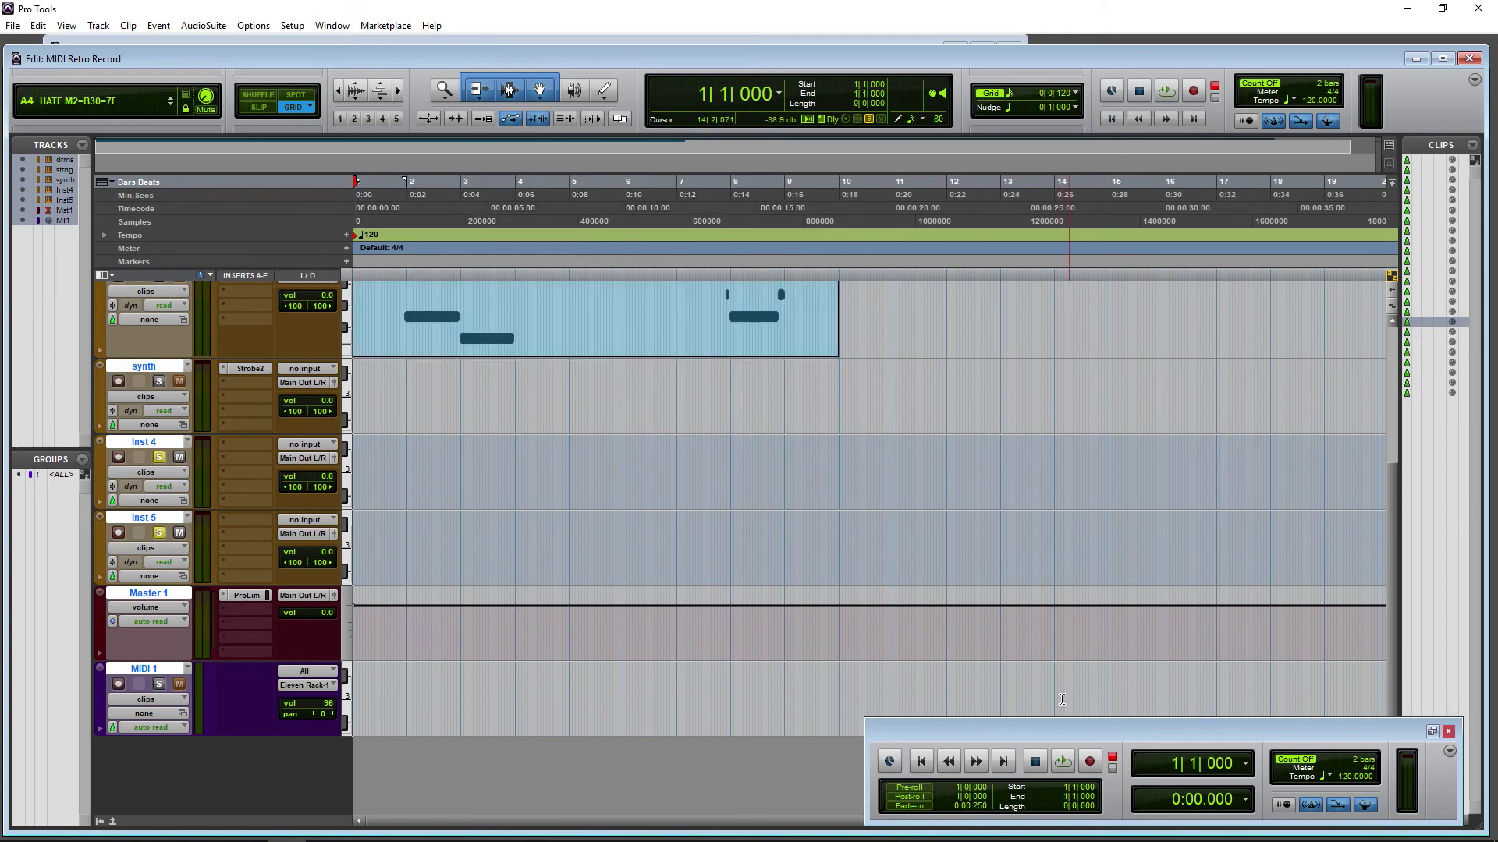
{"action": "left_click", "coordinate": [1059, 766]}
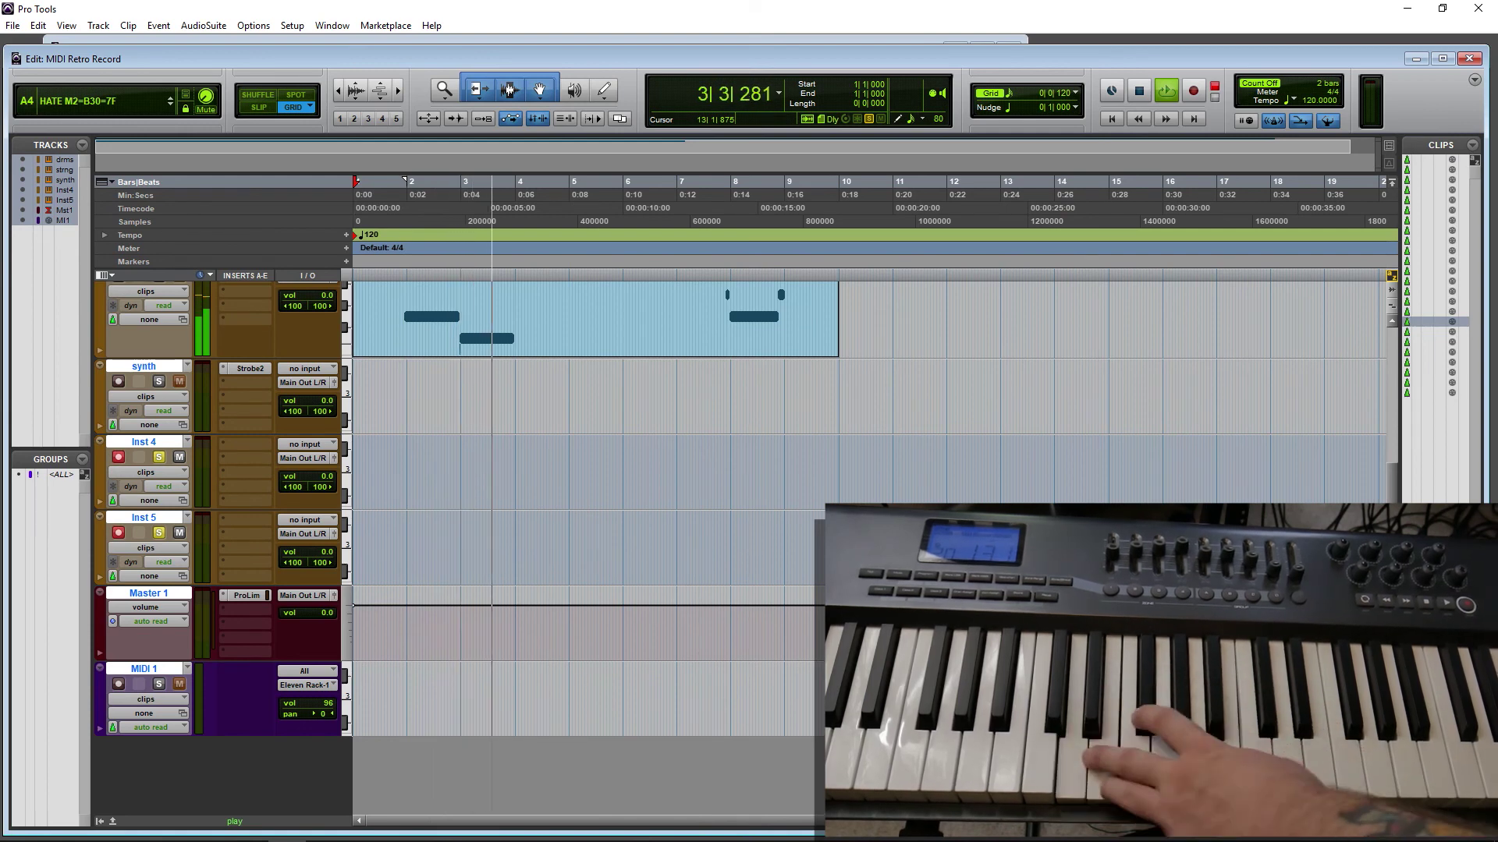
{"action": "key", "text": "space"}
{"action": "key", "text": "ctrl+shift+space"}
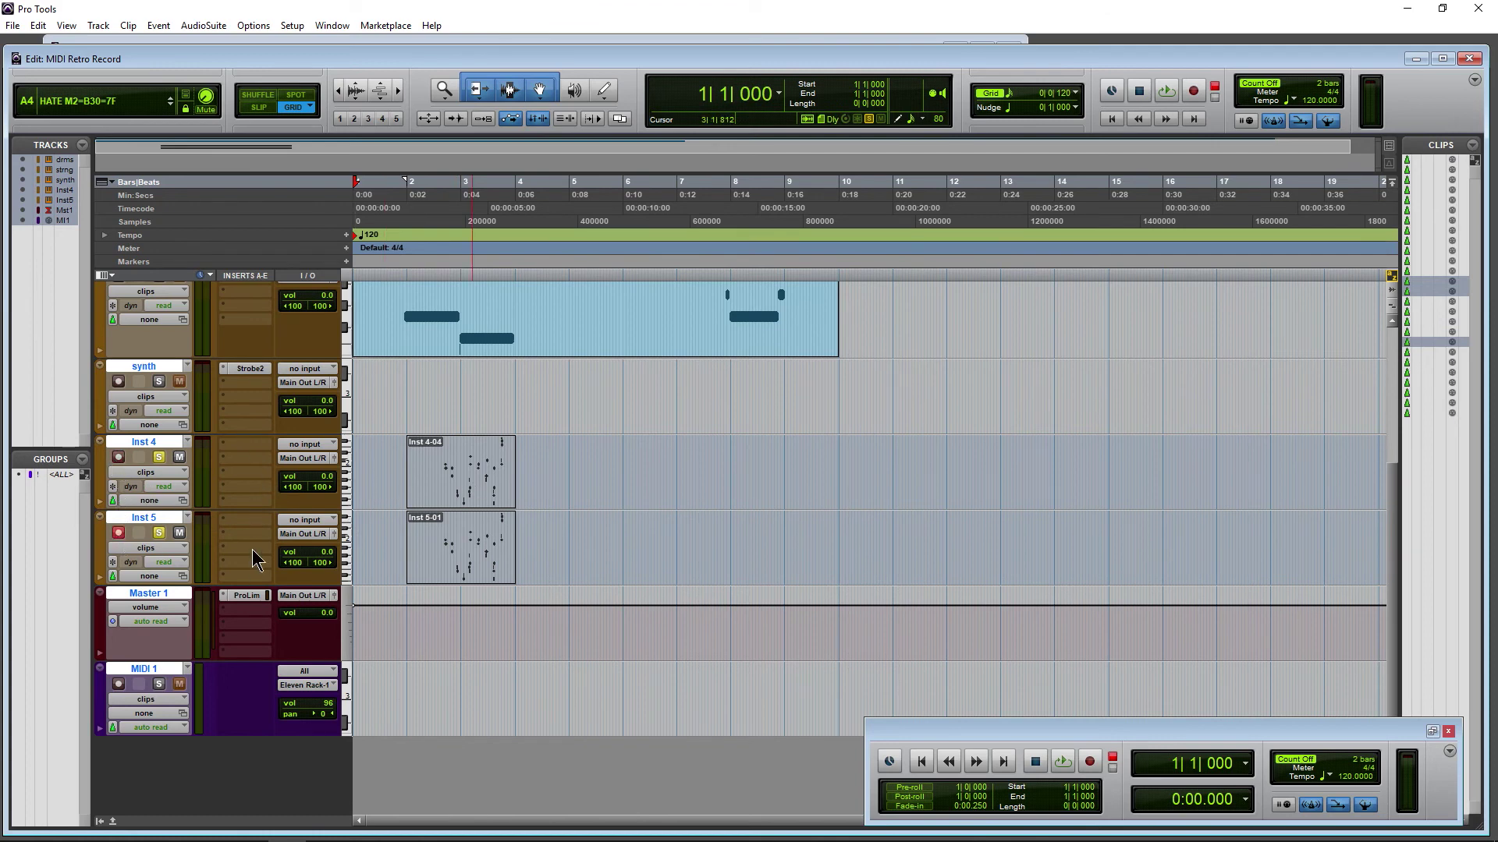
Step: Alt-drag a copy of Inst 4-04 to 4|3|360, then undo the copy
{"action": "left_click", "coordinate": [475, 493]}
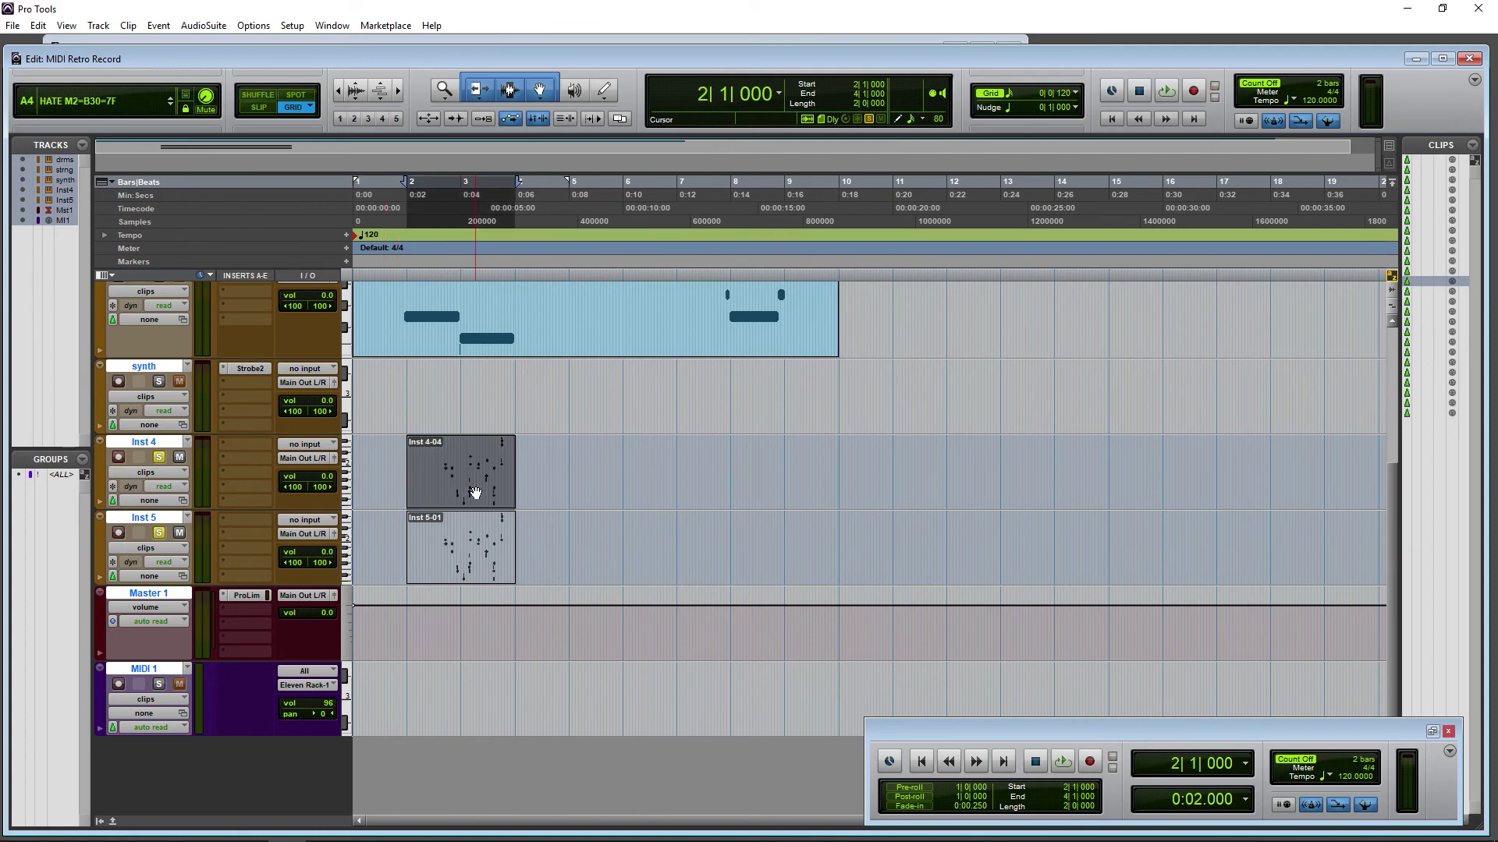
{"action": "left_click_drag", "start_coordinate": [475, 493], "coordinate": [616, 506]}
{"action": "key", "text": "ctrl+z"}
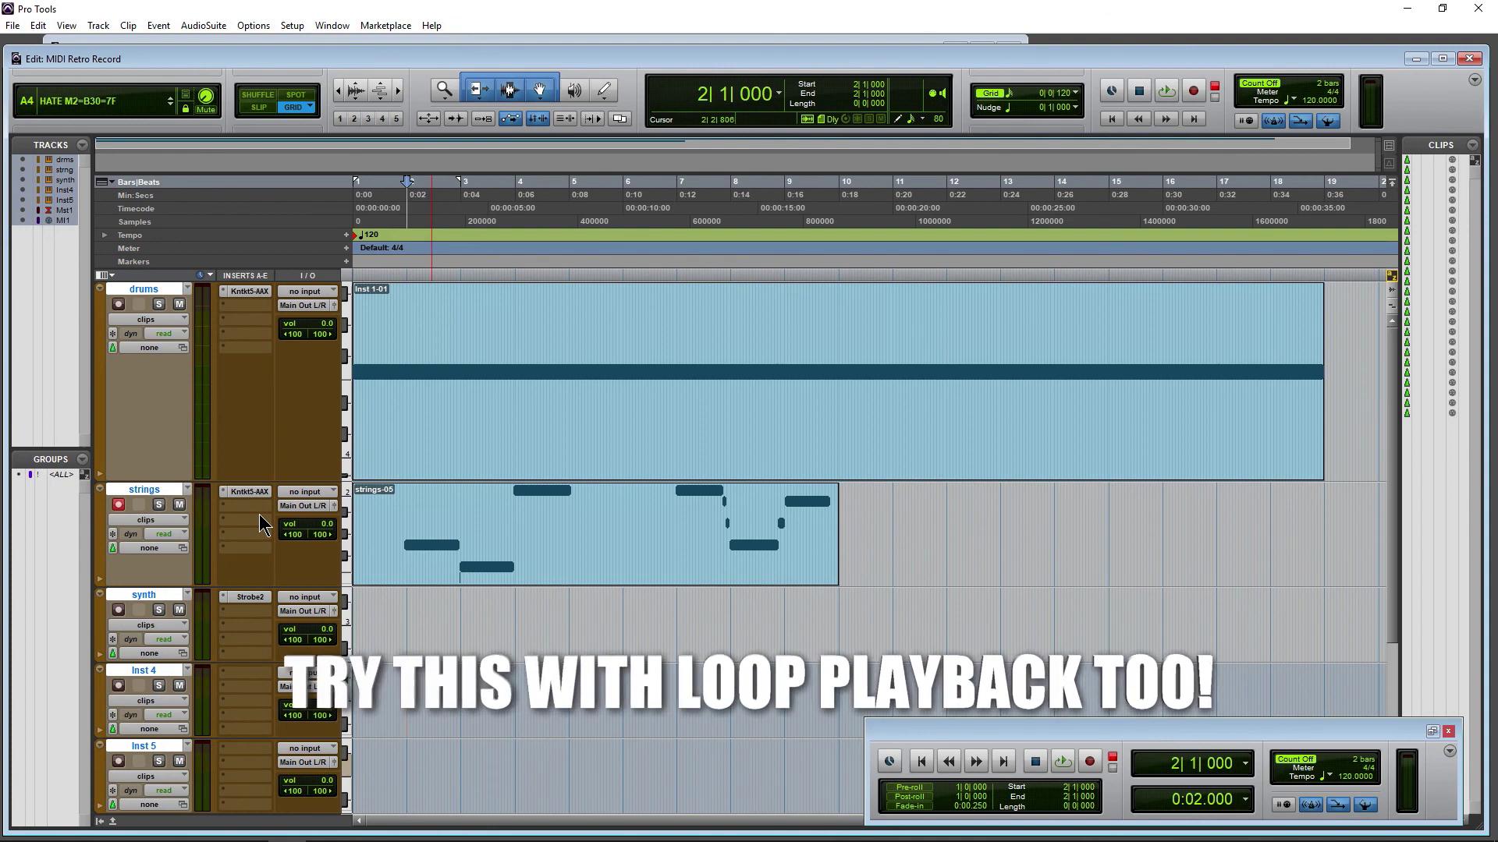
Step: Show the Event menu with its Retrospective Record command
{"action": "left_click", "coordinate": [161, 26]}
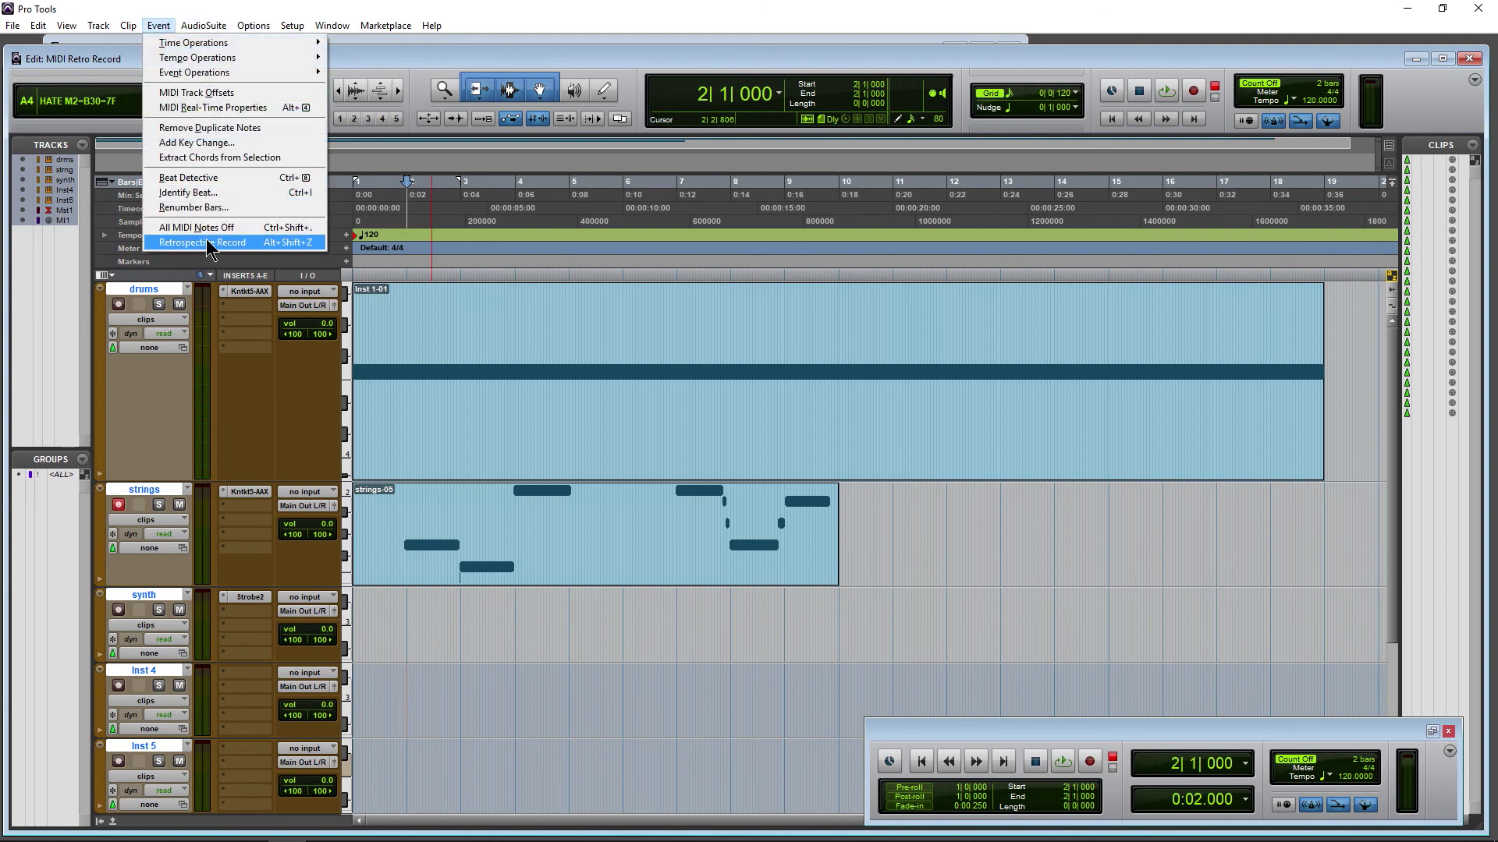